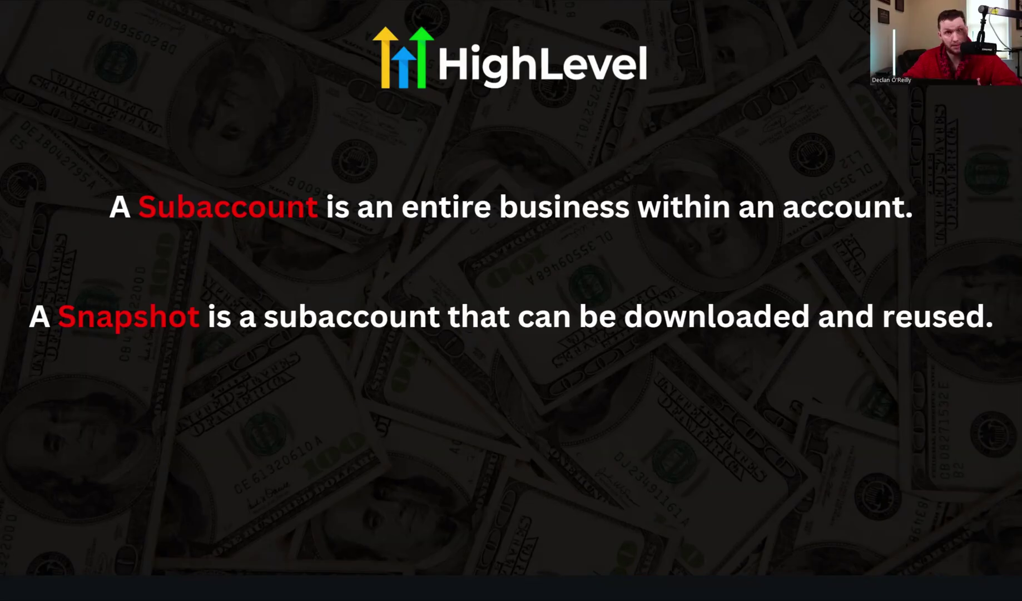
Leave the full-screen intro slide and return to the live HighLevel account.
key(alt+Tab)
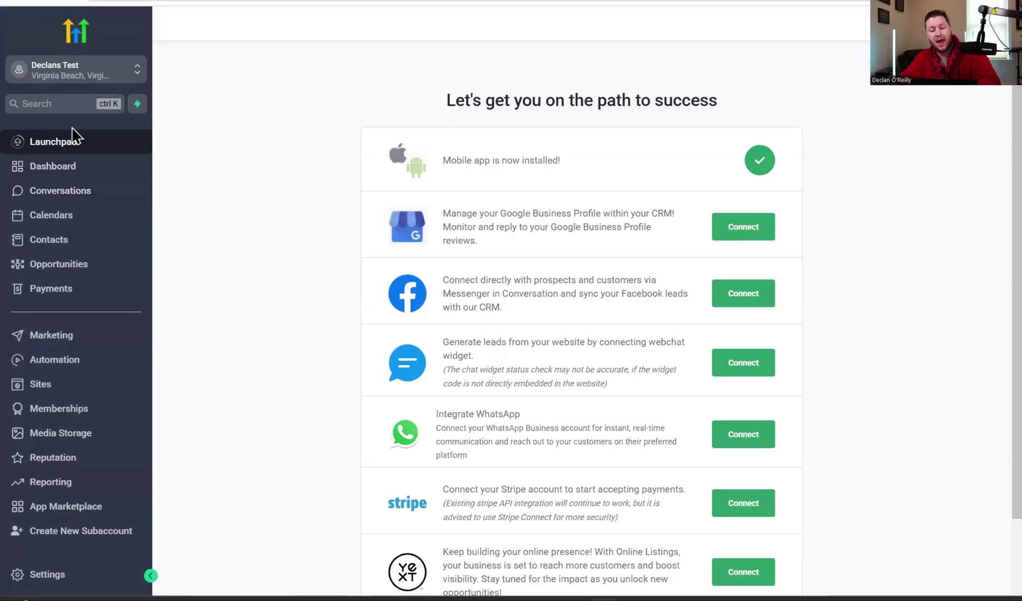
Open the sub-account's Automation workflows from the sidebar.
click(101, 361)
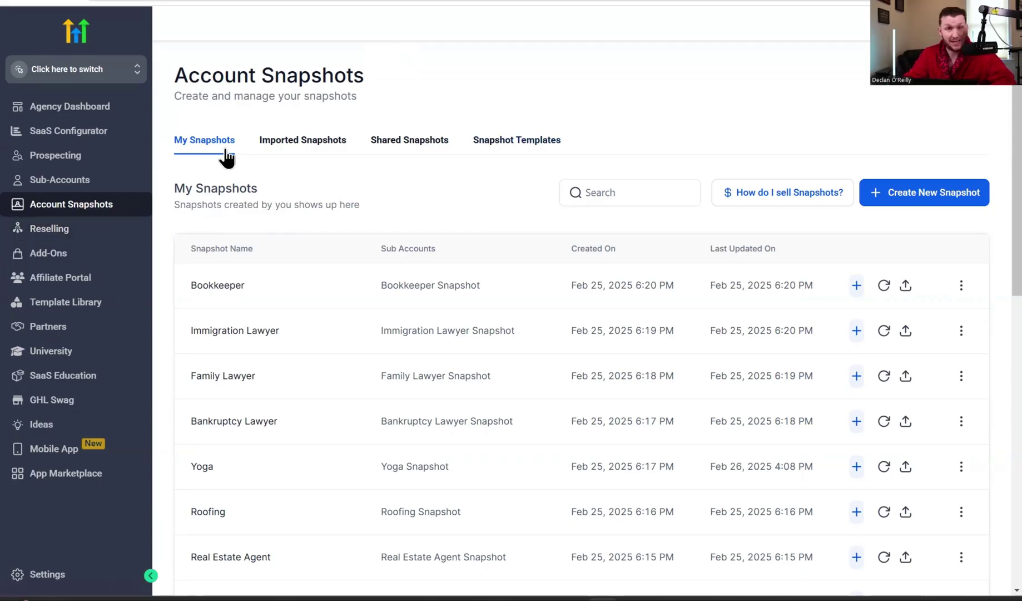
Browse the Imported, Shared and Snapshot Templates tabs, scrolling through the industry template grid.
click(276, 152)
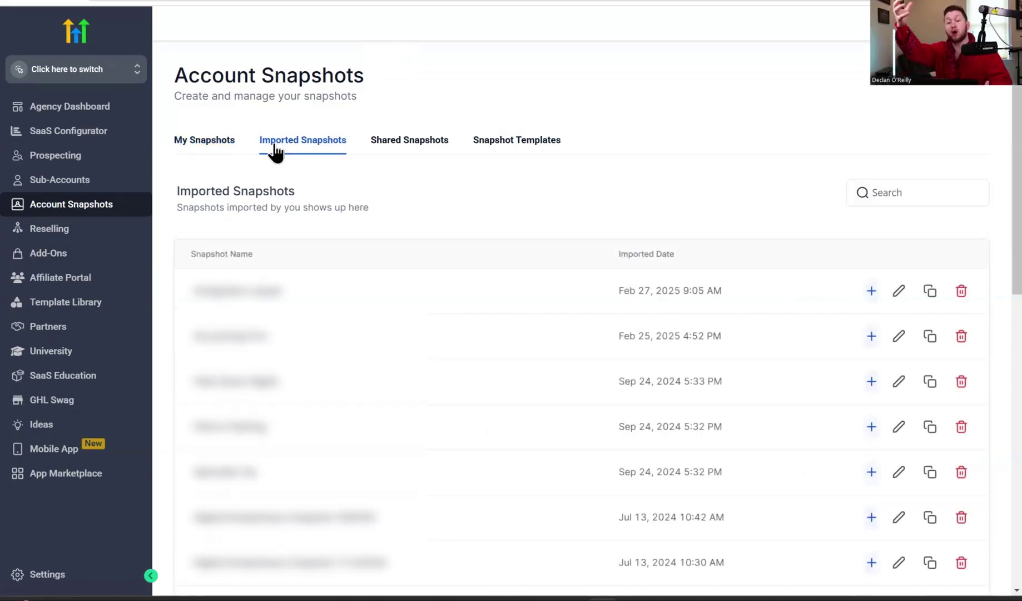
click(393, 149)
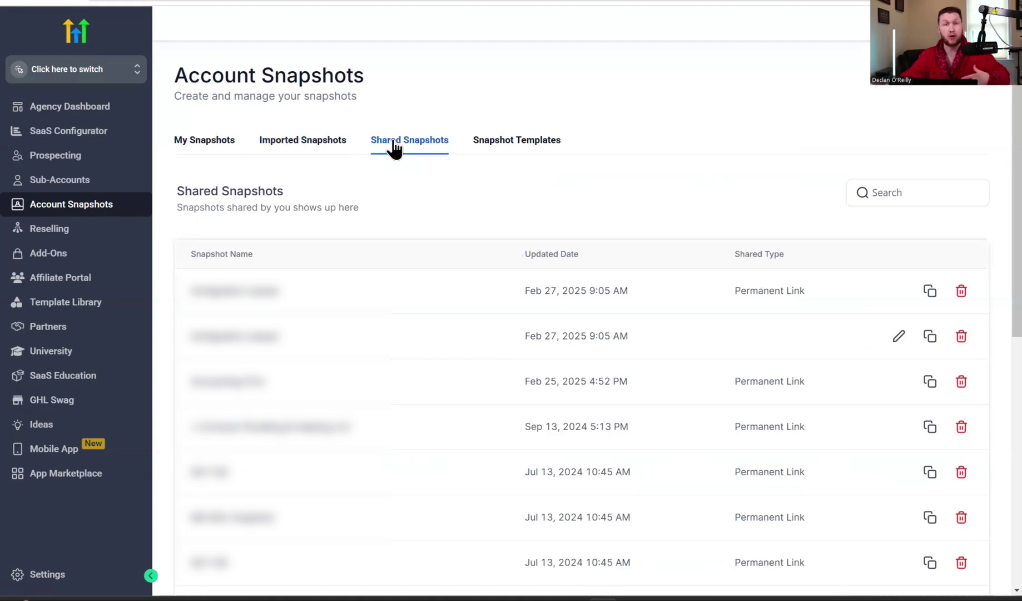
click(510, 141)
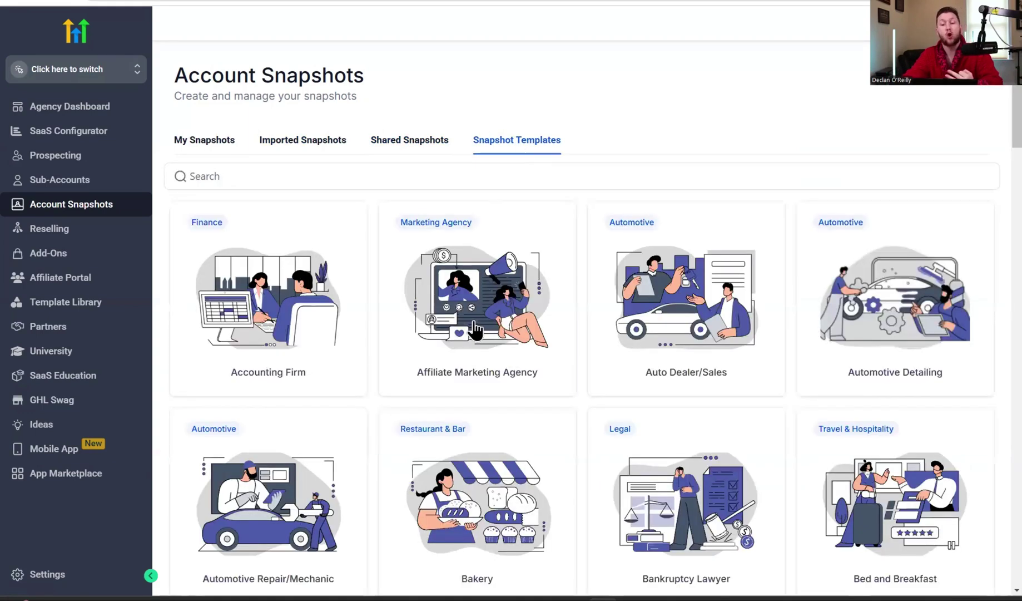
scroll(473, 278, down, 1)
scroll(476, 317, down, 10)
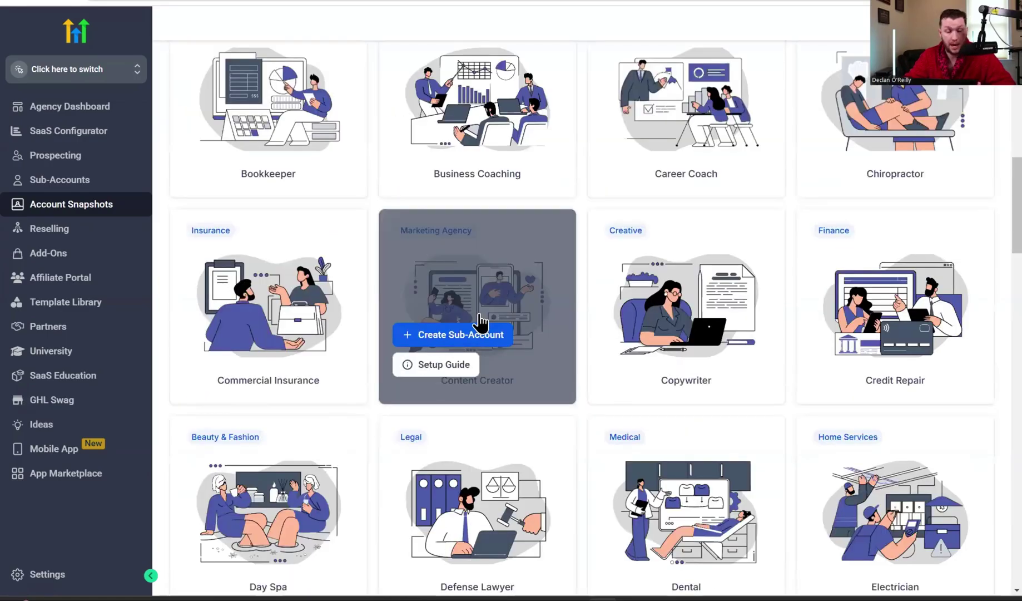
scroll(507, 333, up, 11)
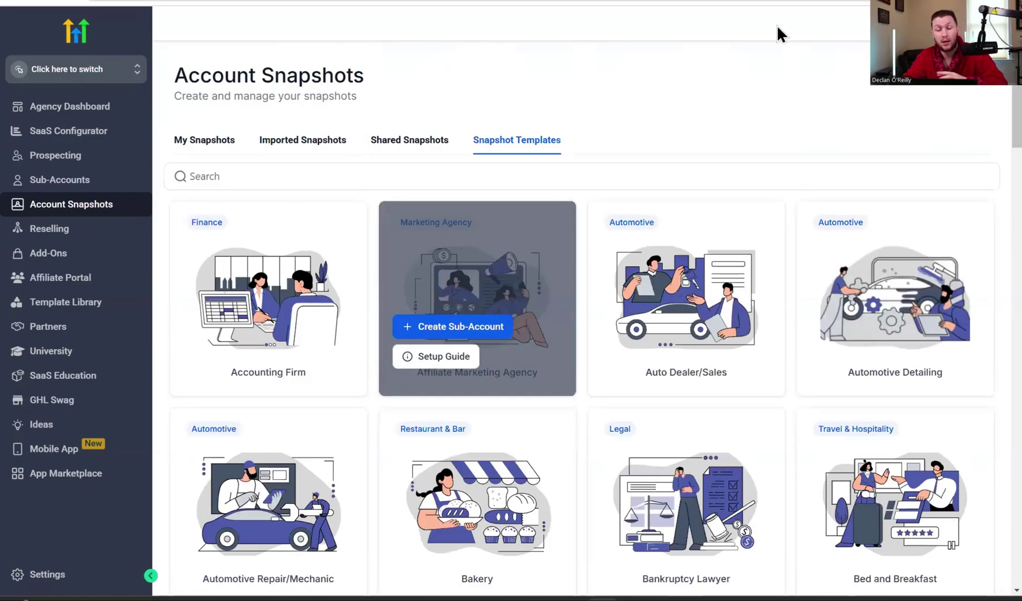
mouse_move(263, 290)
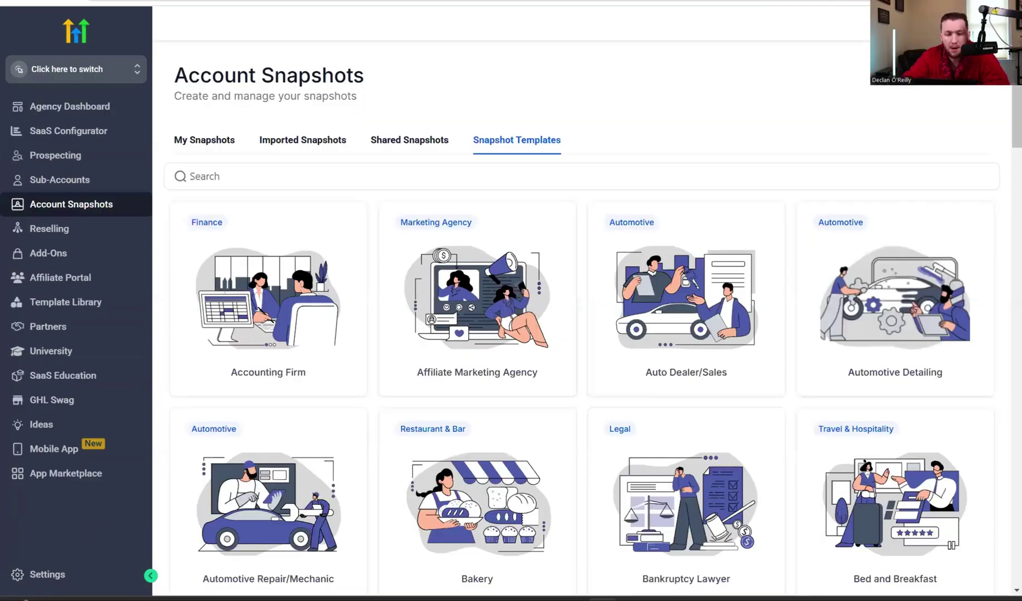
Return to the My Snapshots tab and place the cursor in its Search box.
click(218, 146)
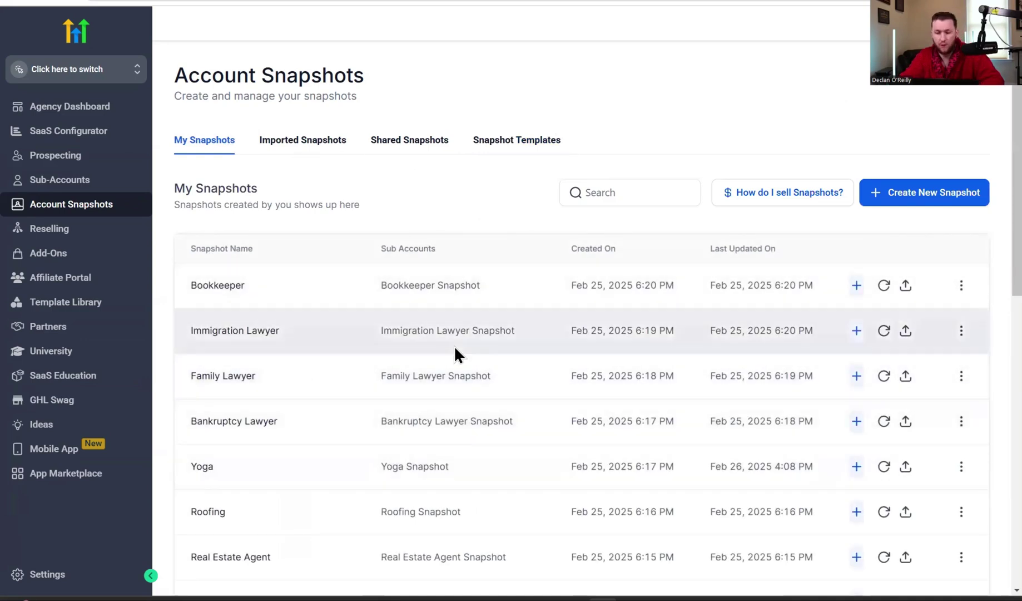
click(665, 192)
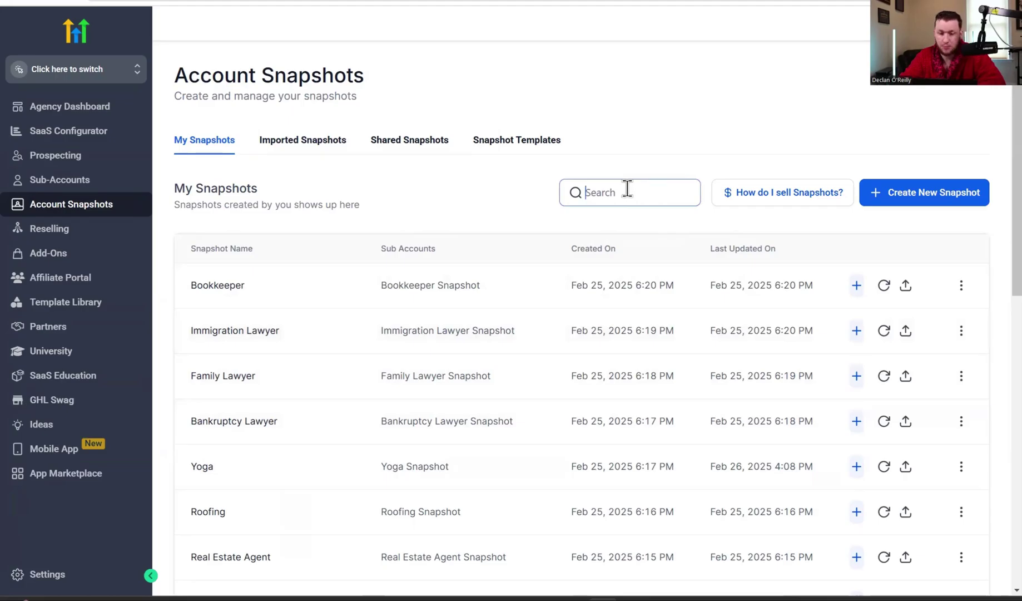
click(772, 206)
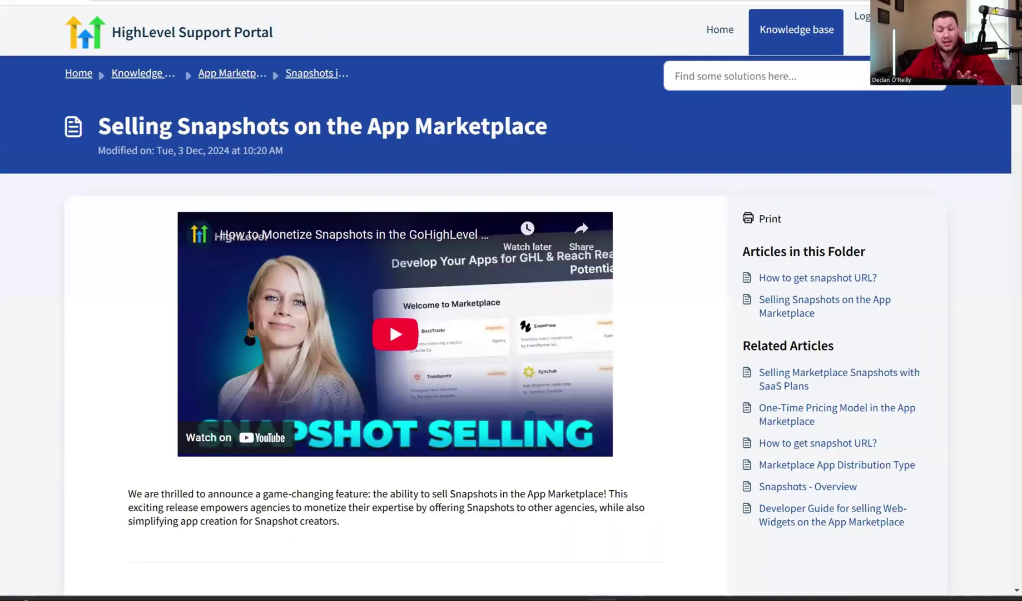
key(ctrl+w)
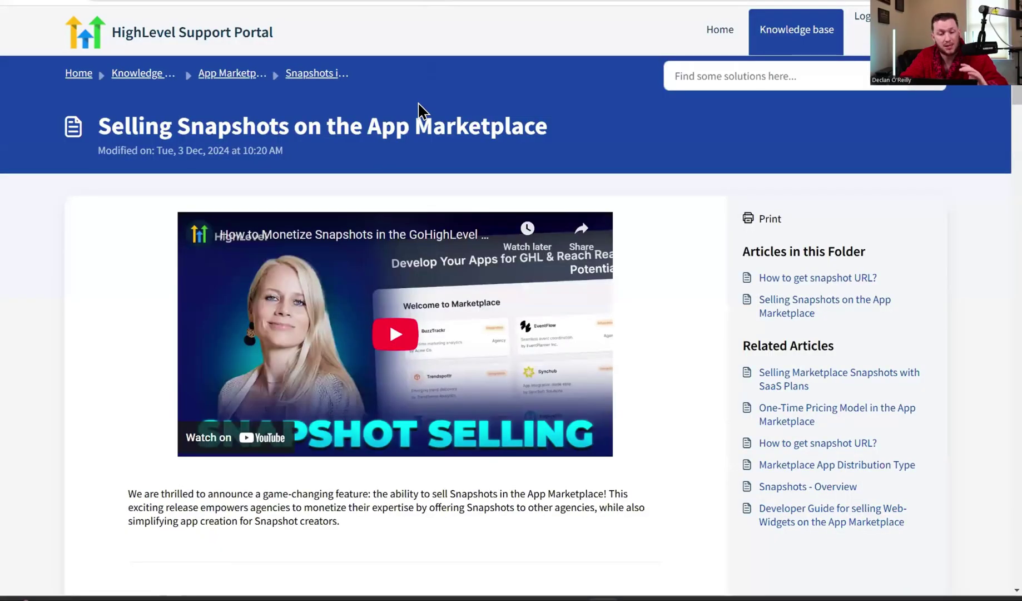
scroll(369, 182, down, 10)
scroll(363, 214, down, 20)
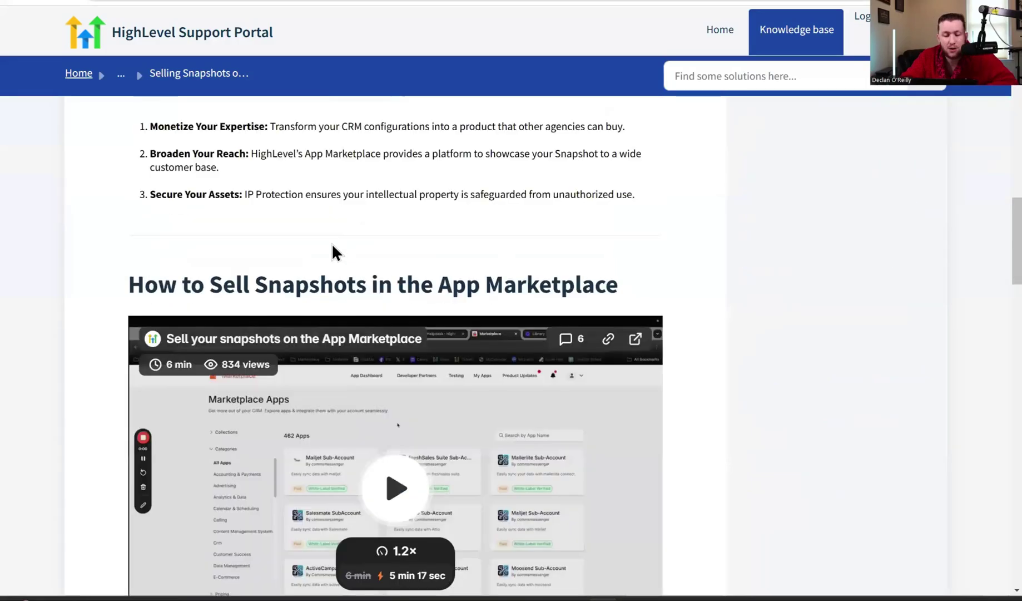
scroll(343, 322, down, 15)
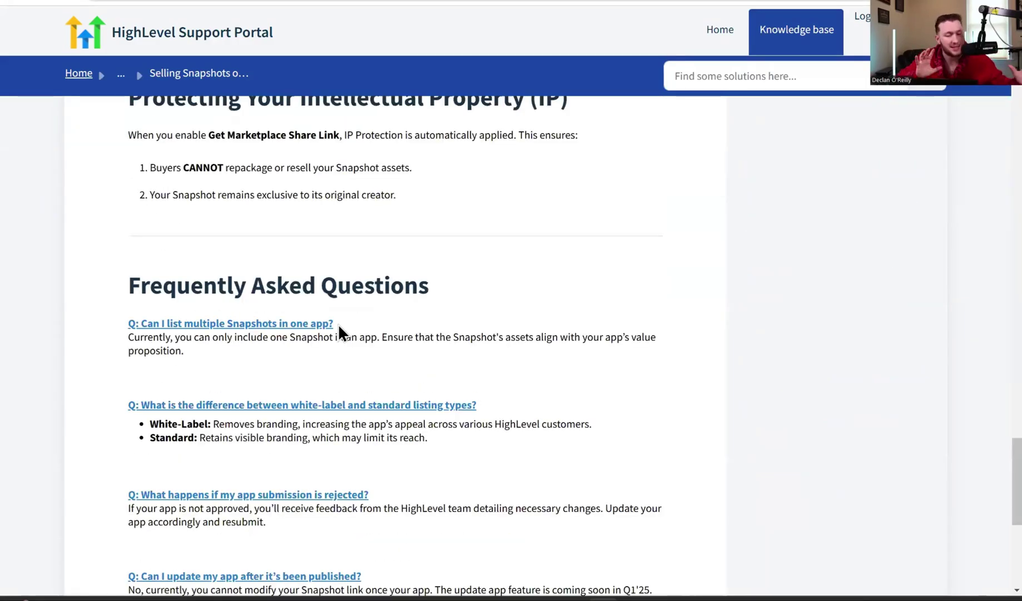
scroll(338, 324, up, 20)
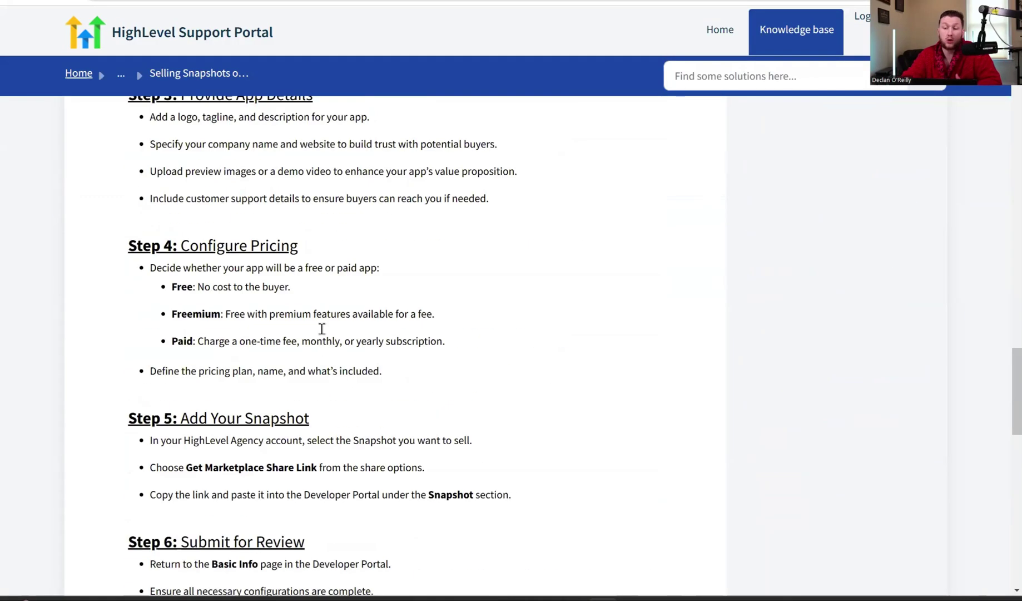
scroll(321, 260, up, 9)
scroll(374, 297, up, 6)
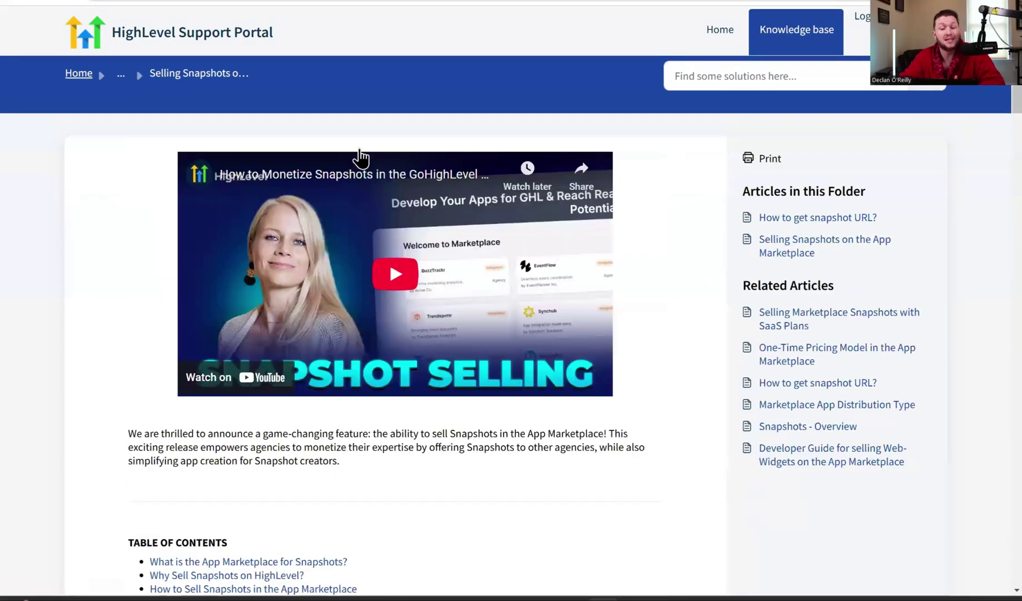
scroll(360, 159, up, 1)
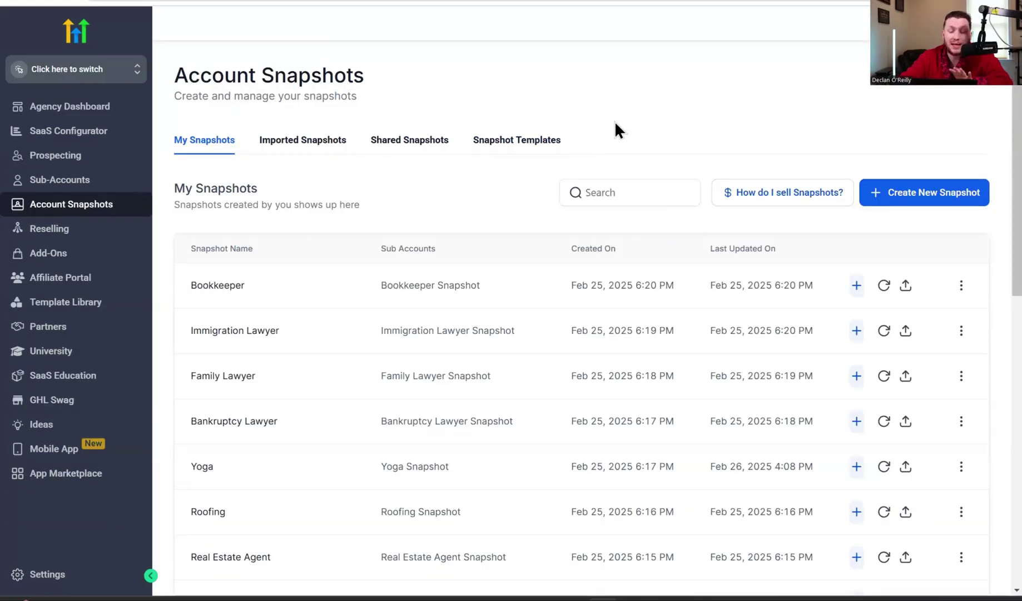
Start a new snapshot with a hair-salon name and choose the hair-salon LLC as its sub-account.
click(887, 196)
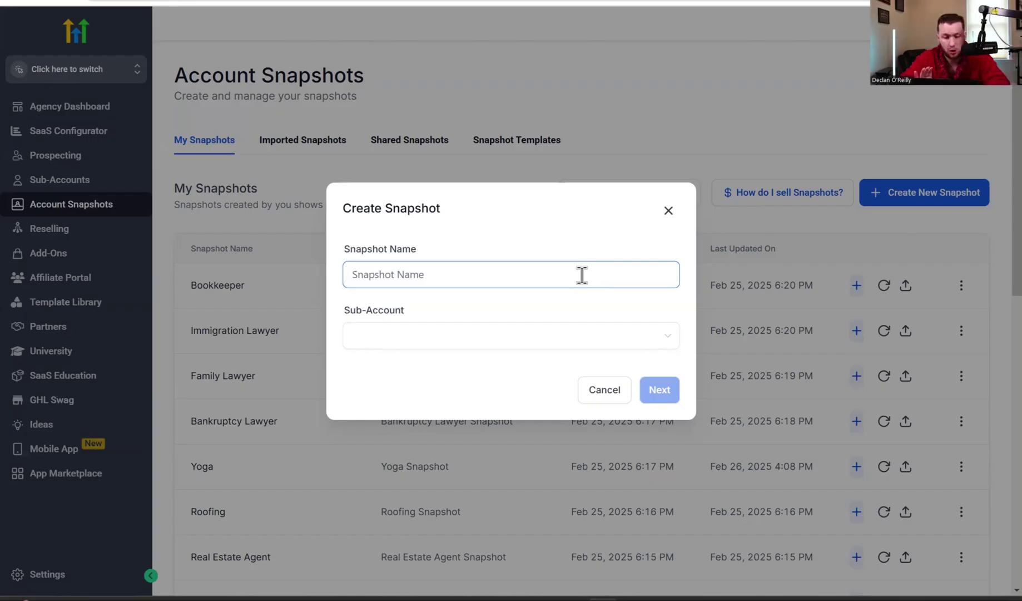
text(Declans New Hairsalon)
click(569, 328)
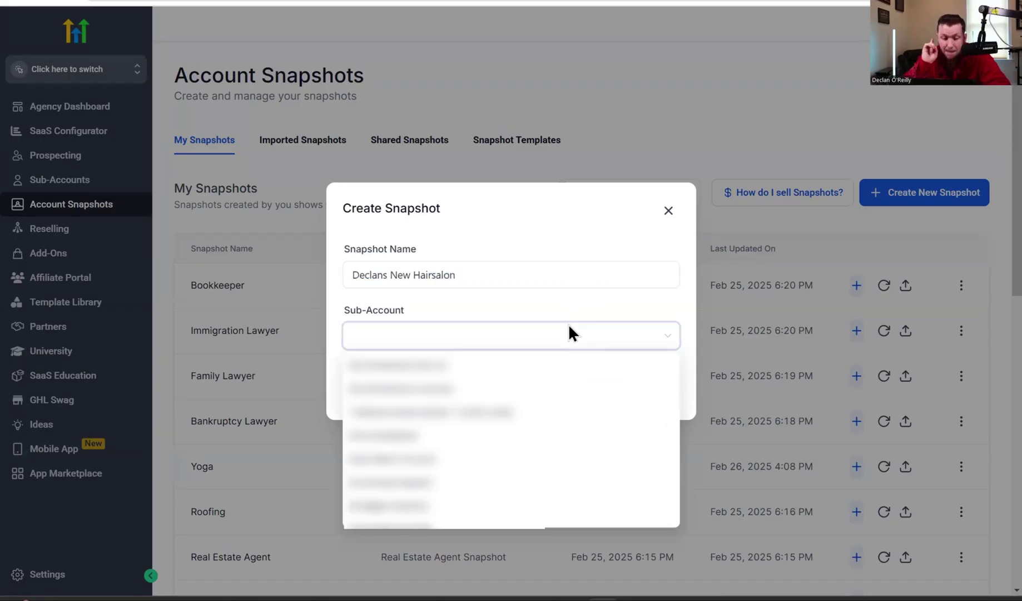
text(zoe)
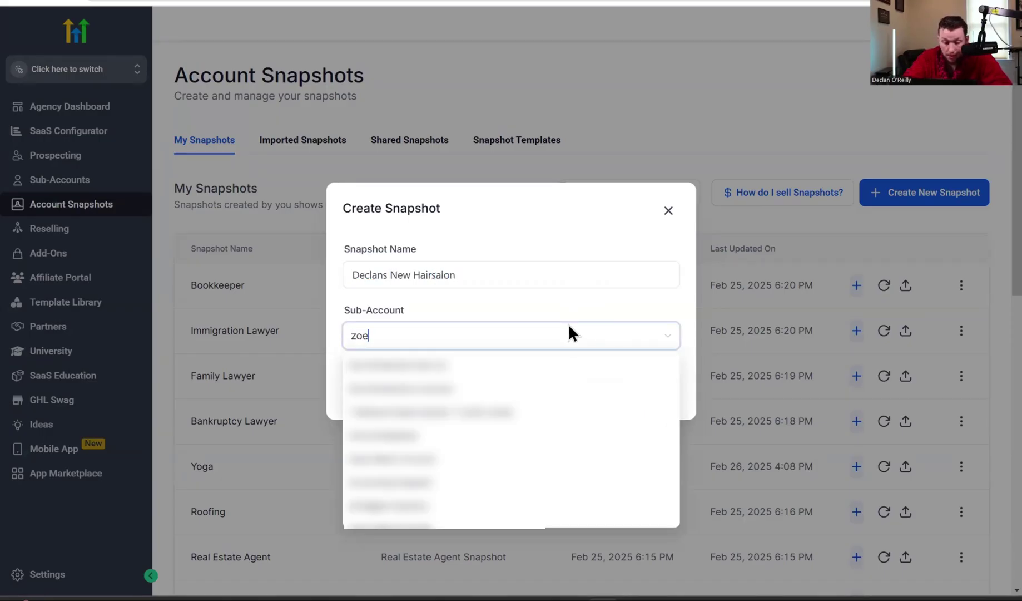
click(482, 363)
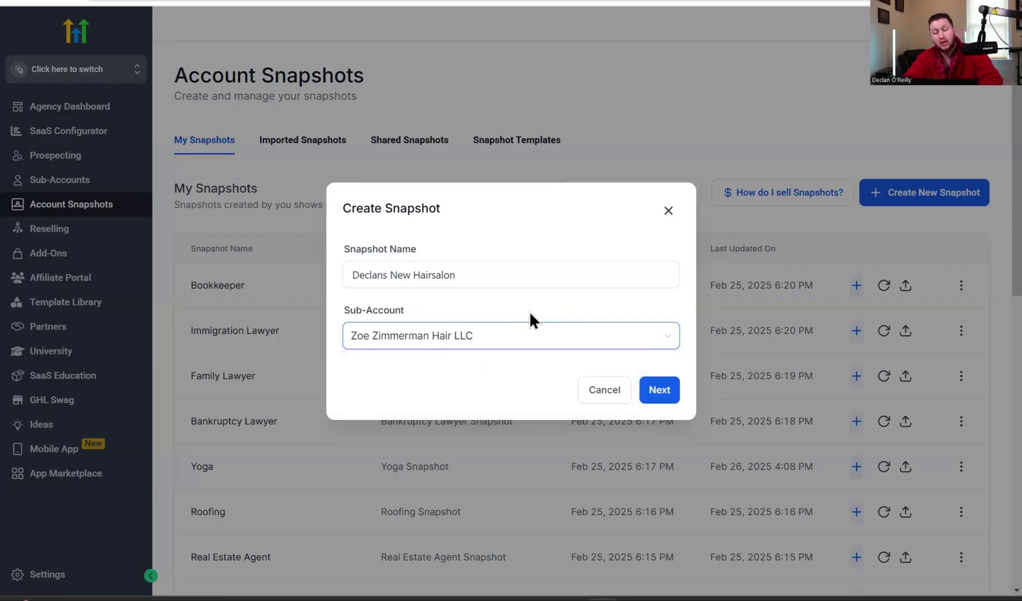
Move on to the asset list and expand Campaigns to review its eight assets.
click(658, 391)
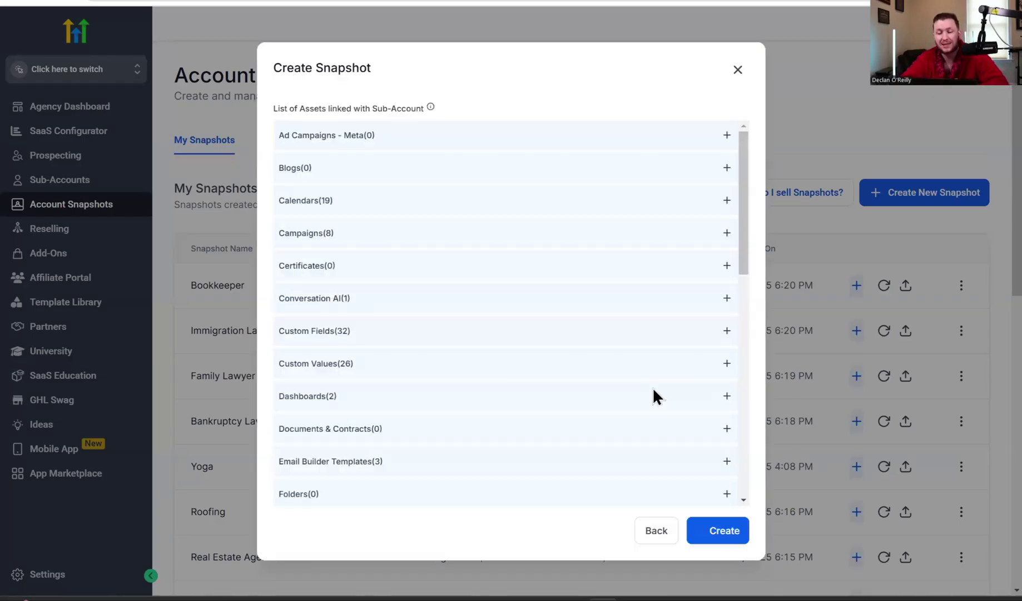
scroll(595, 311, down, 10)
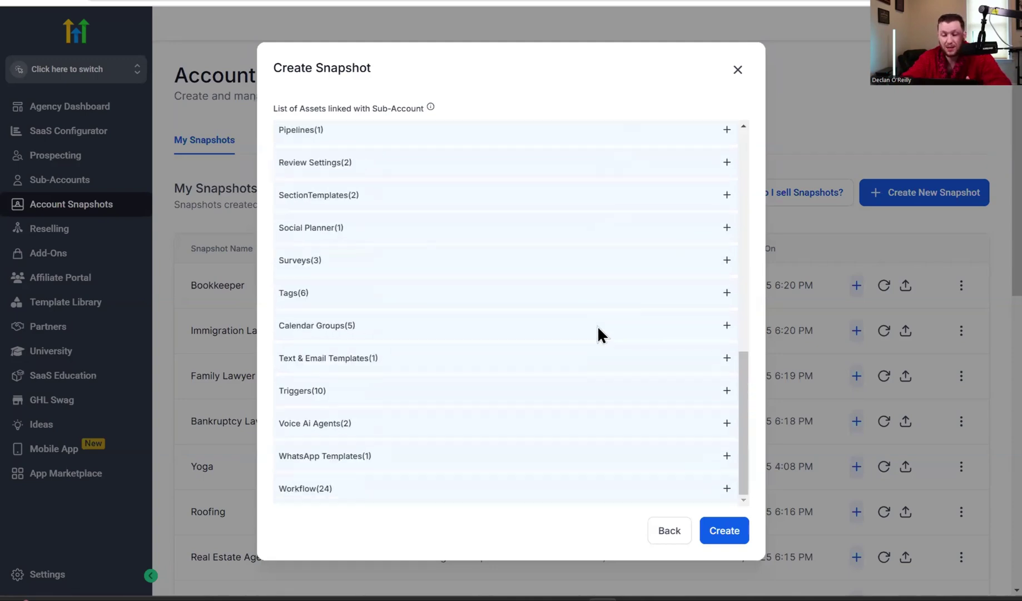
scroll(592, 335, up, 10)
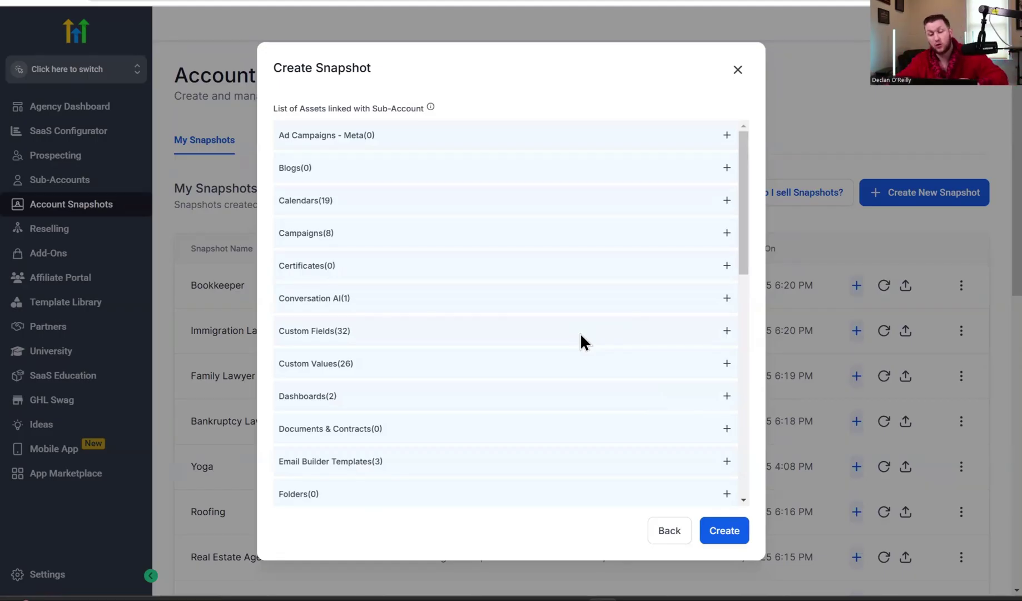
click(418, 237)
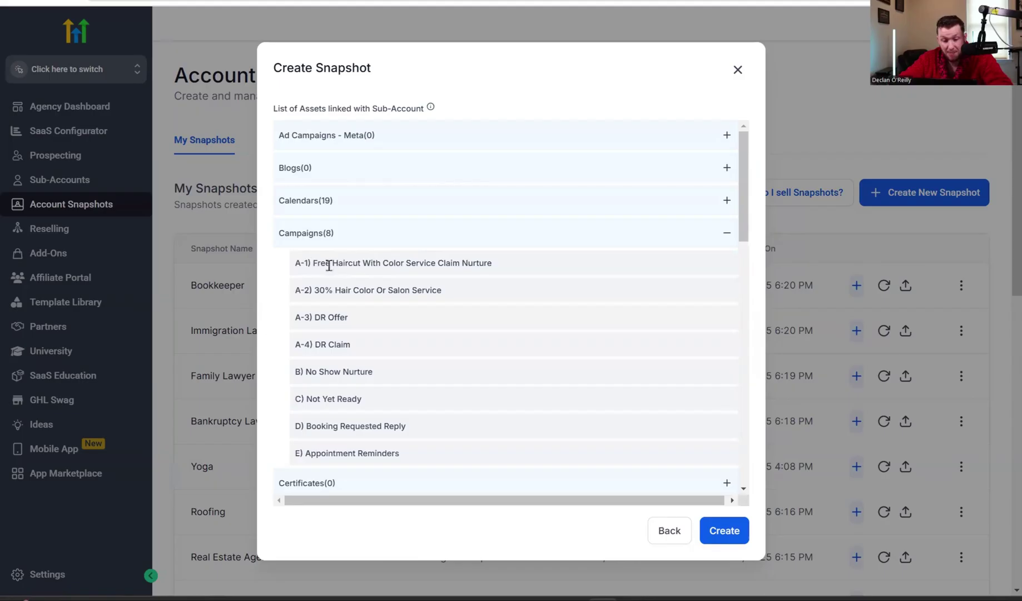
scroll(360, 346, down, 6)
scroll(362, 347, up, 6)
scroll(362, 348, down, 4)
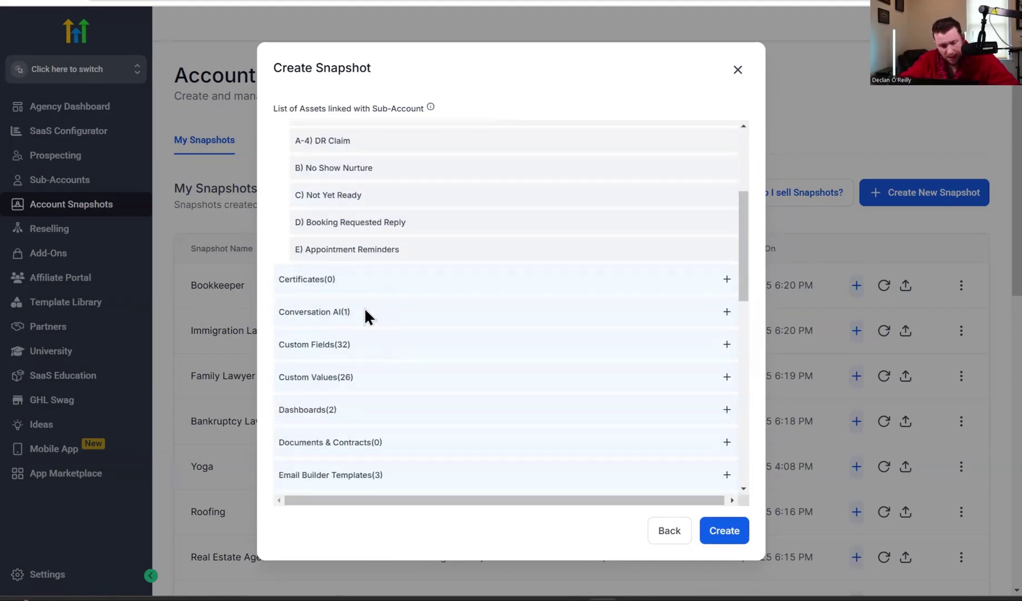
Review the Conversation AI and eight Funnels & Websites assets, then create the snapshot.
click(357, 316)
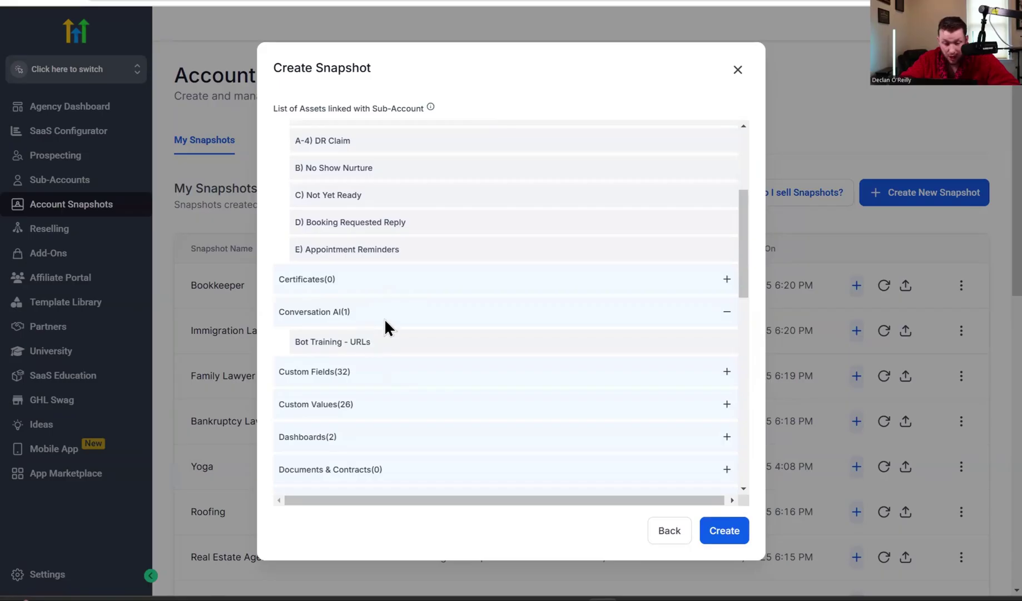
scroll(393, 326, down, 4)
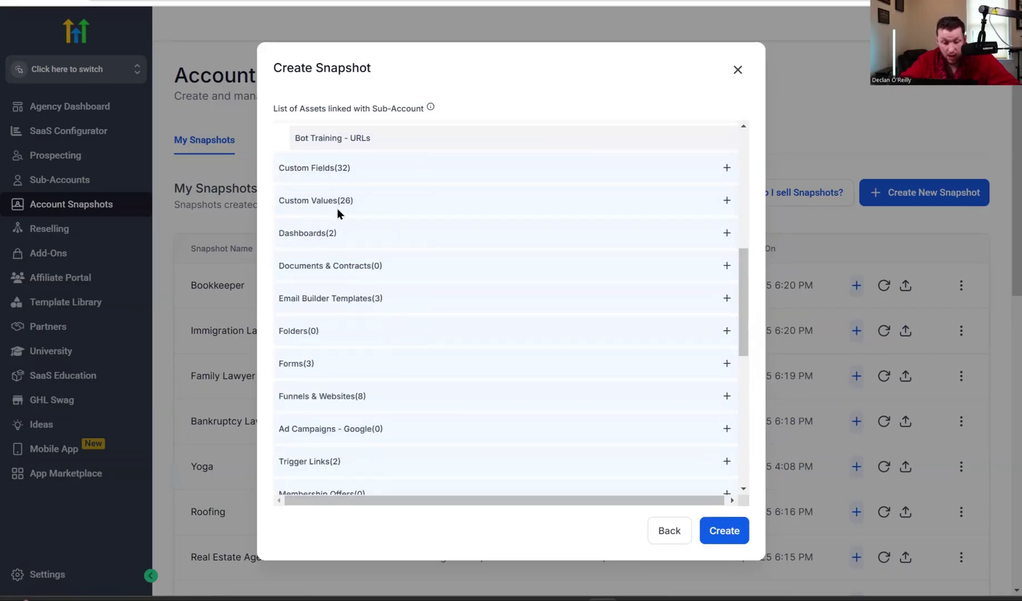
click(354, 395)
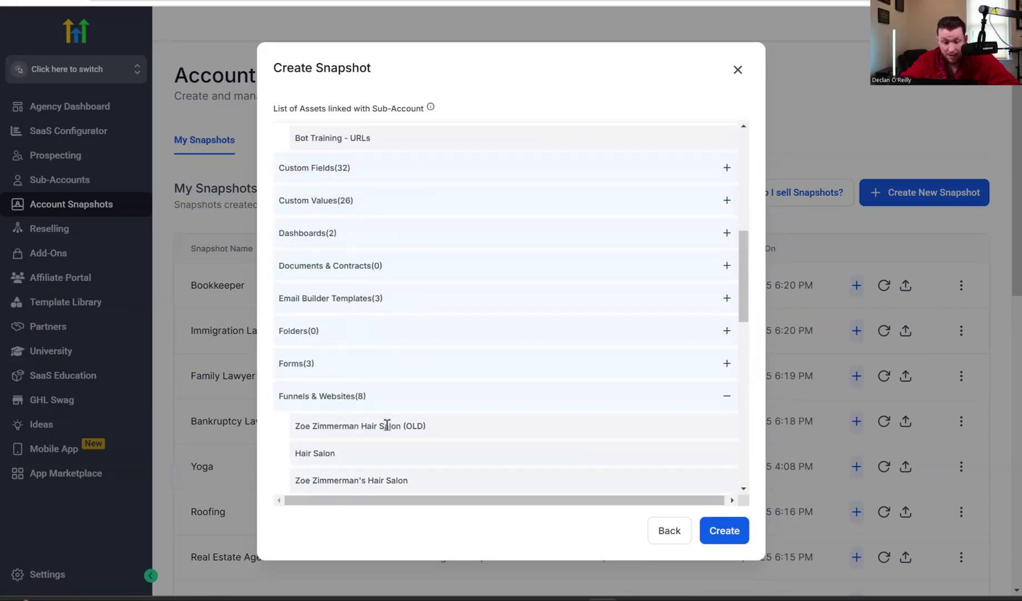
scroll(392, 427, down, 3)
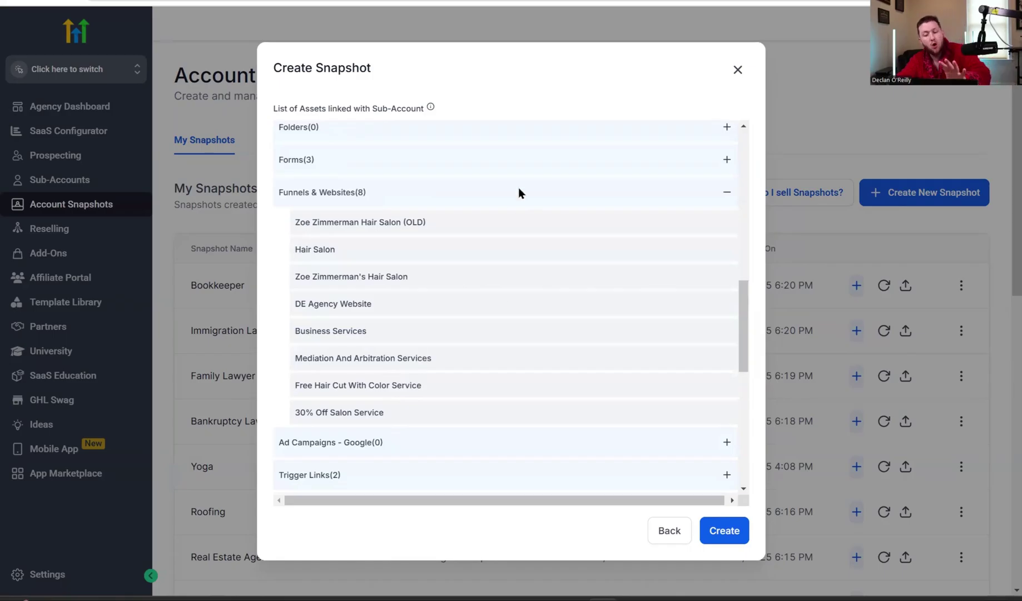
scroll(516, 351, up, 5)
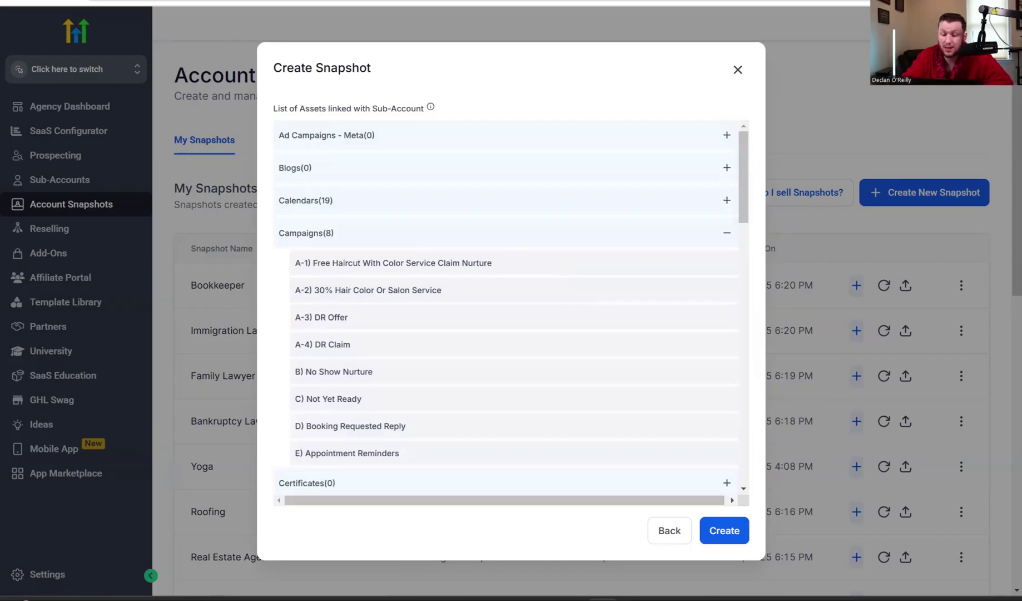
click(722, 529)
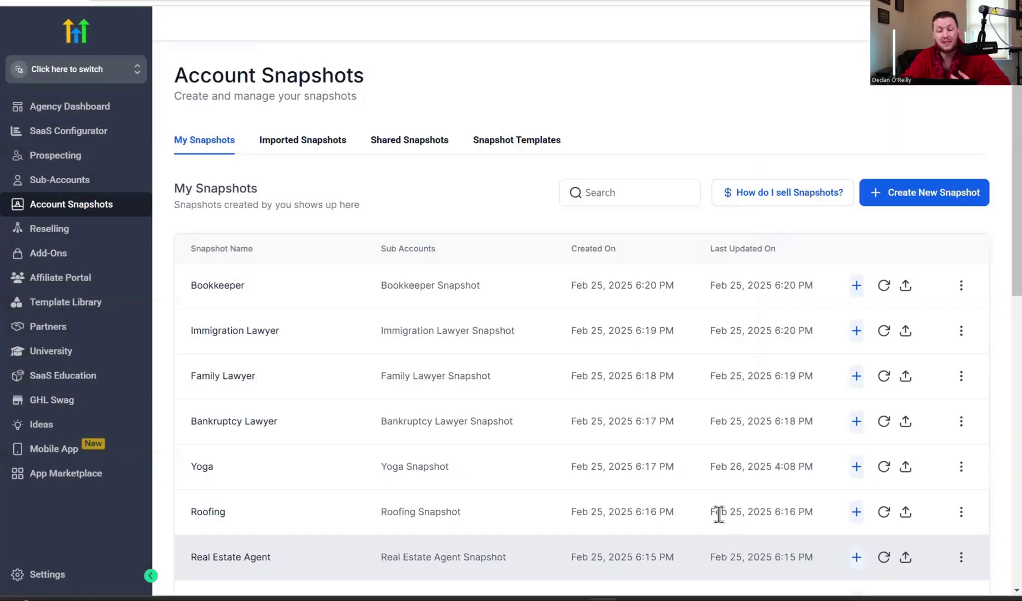
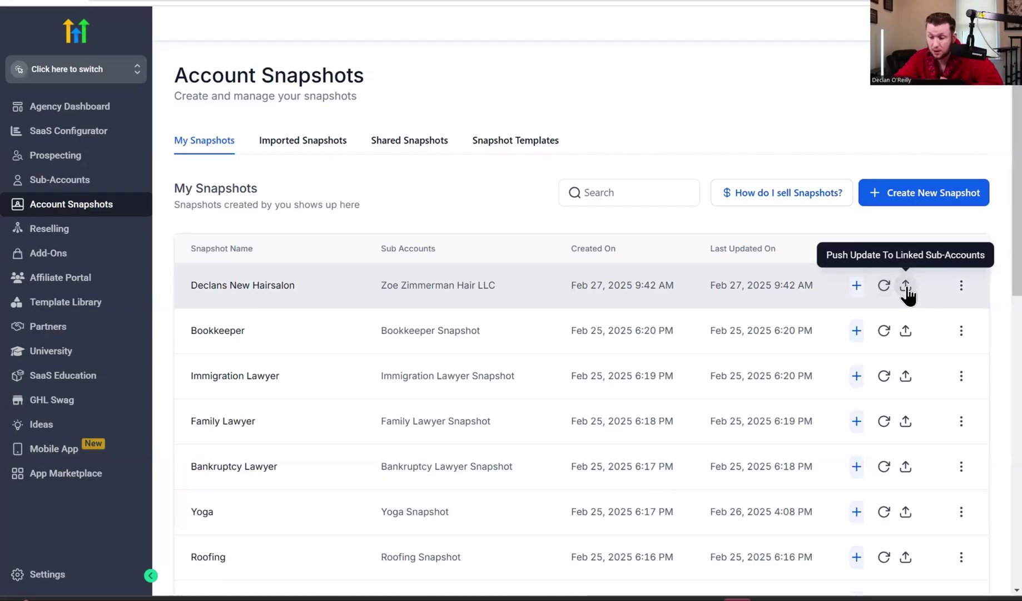
click(906, 286)
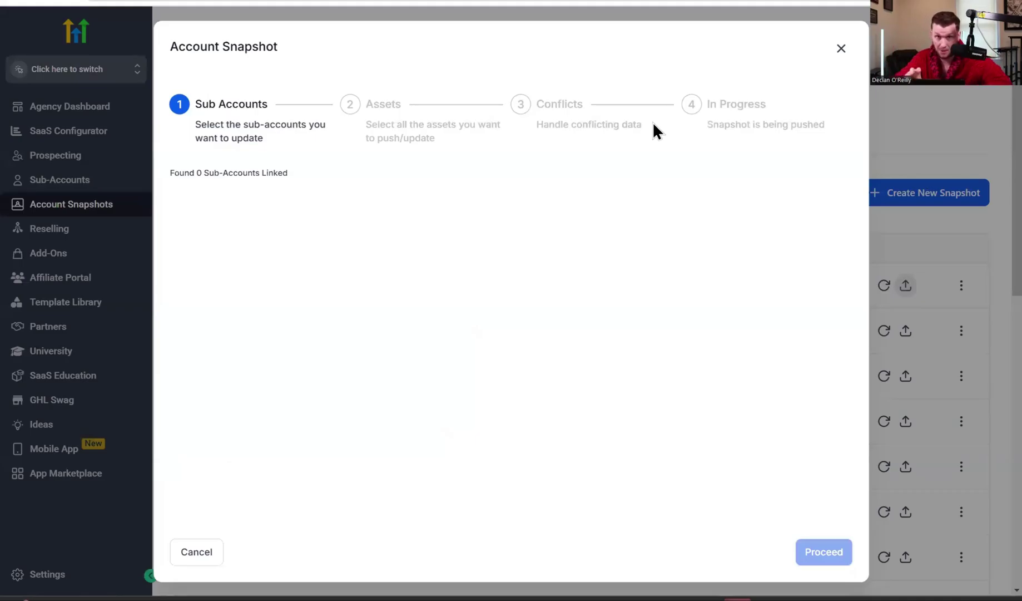
click(840, 49)
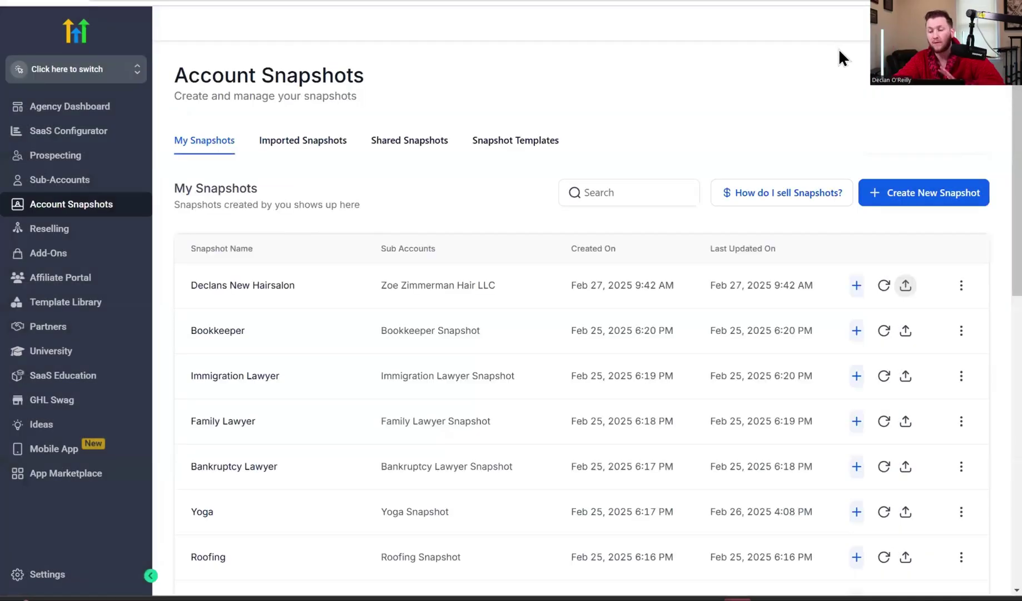
click(906, 286)
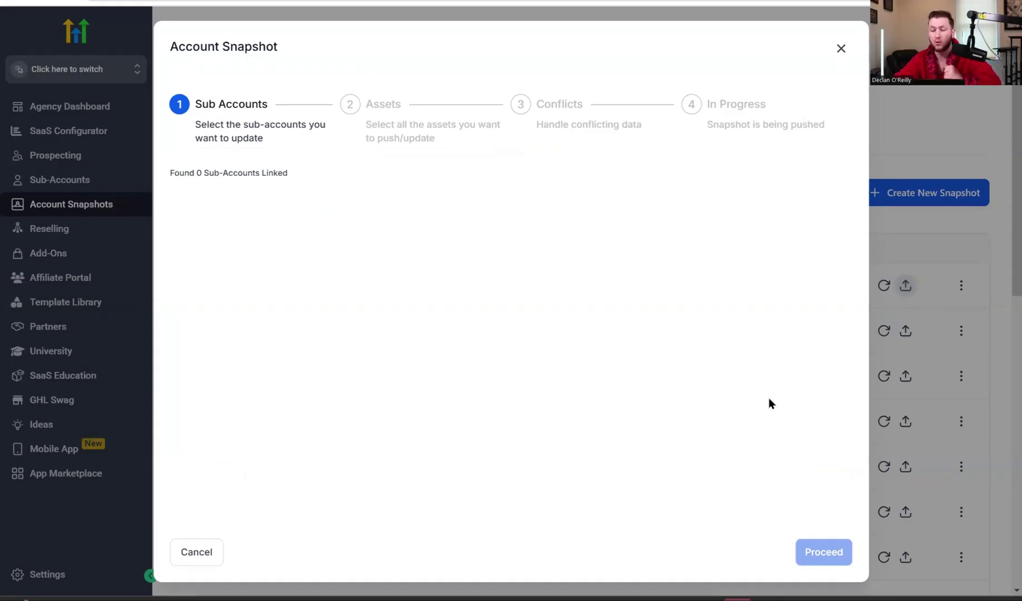
click(840, 48)
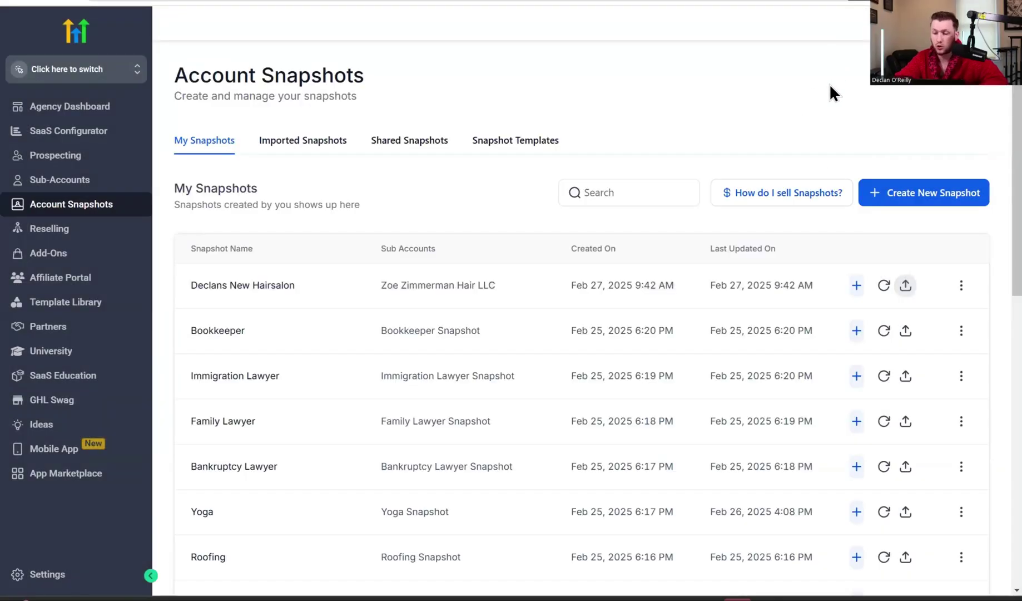
Open Share Snapshot from the Declans New Hairsalon snapshot's actions menu.
click(960, 286)
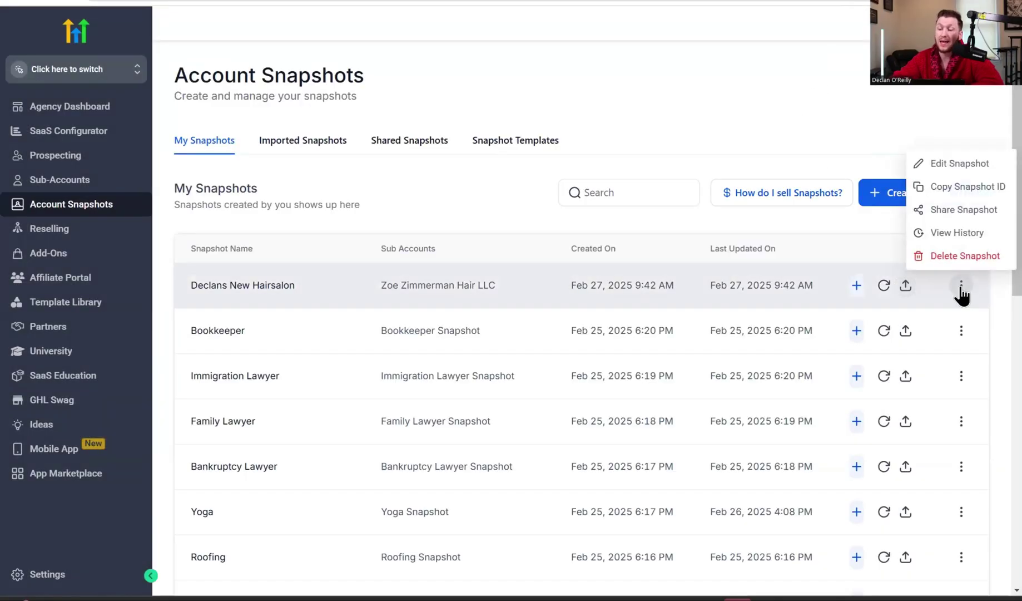
click(942, 164)
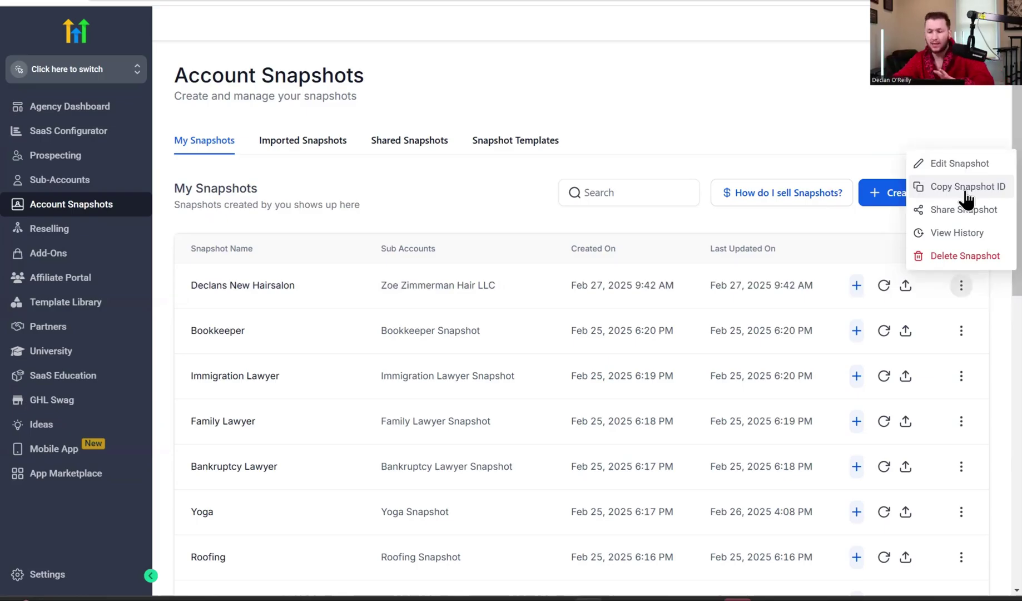
click(965, 209)
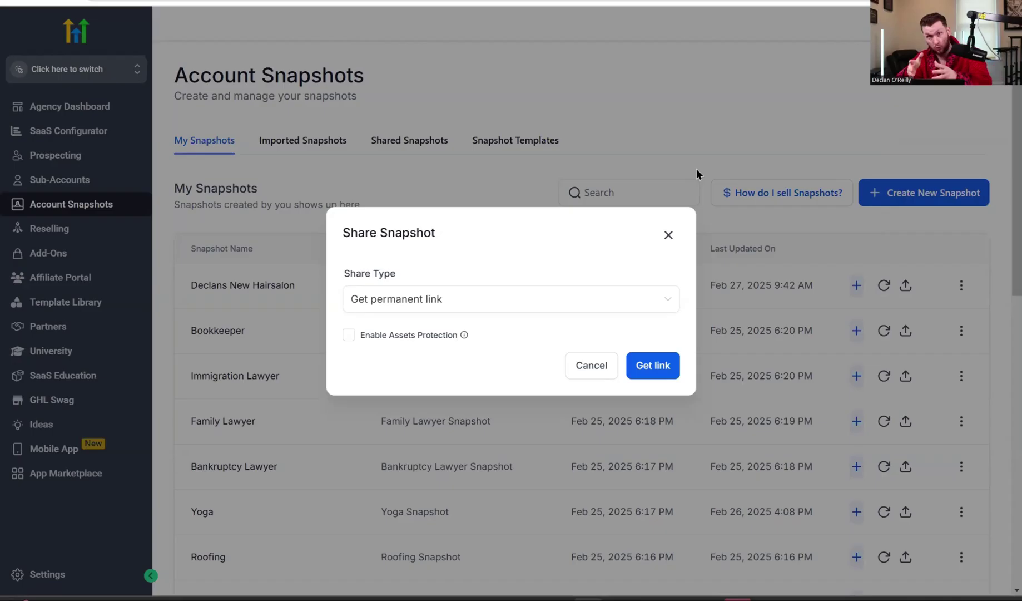
Try the one-time, email and agency-restricted share link types.
click(660, 298)
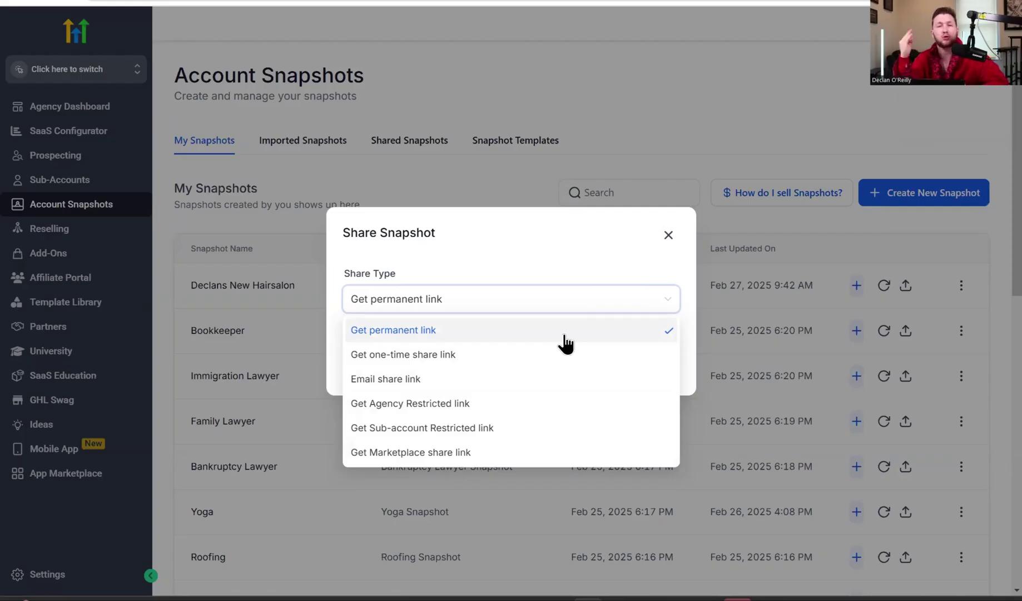
click(556, 355)
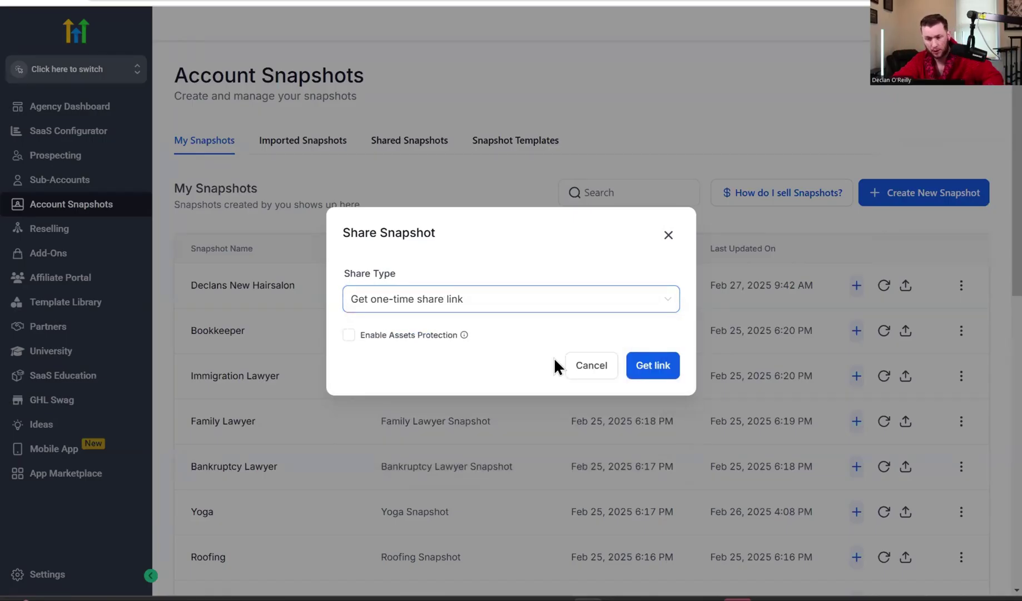
click(613, 306)
click(575, 384)
click(538, 316)
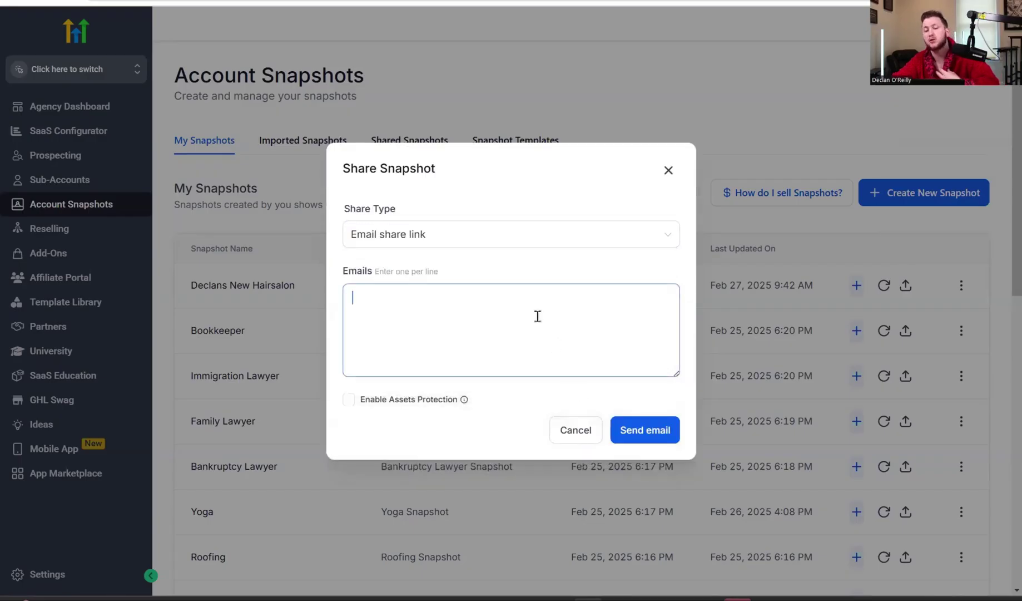
click(603, 228)
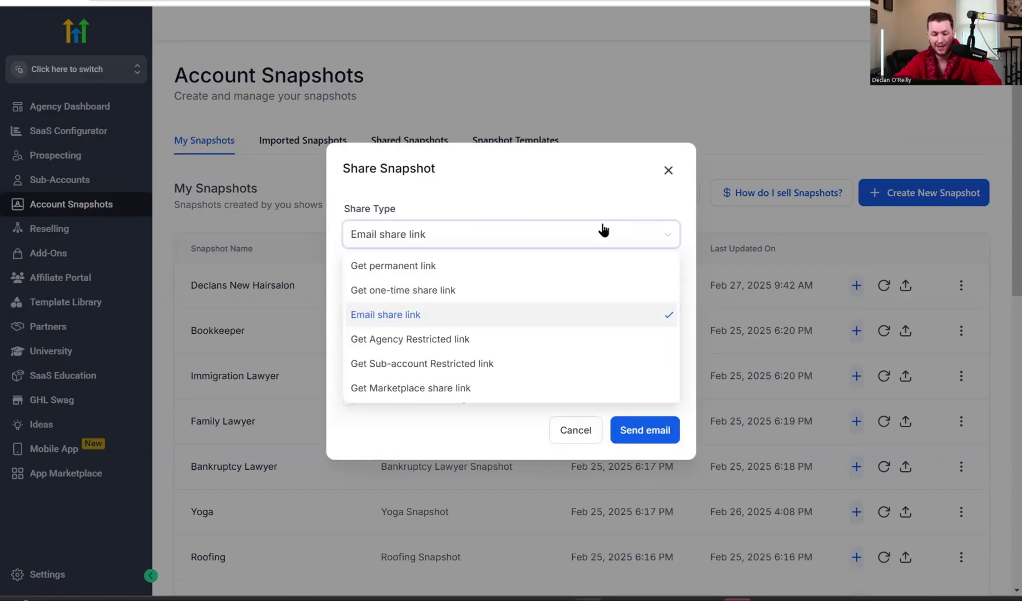
click(552, 339)
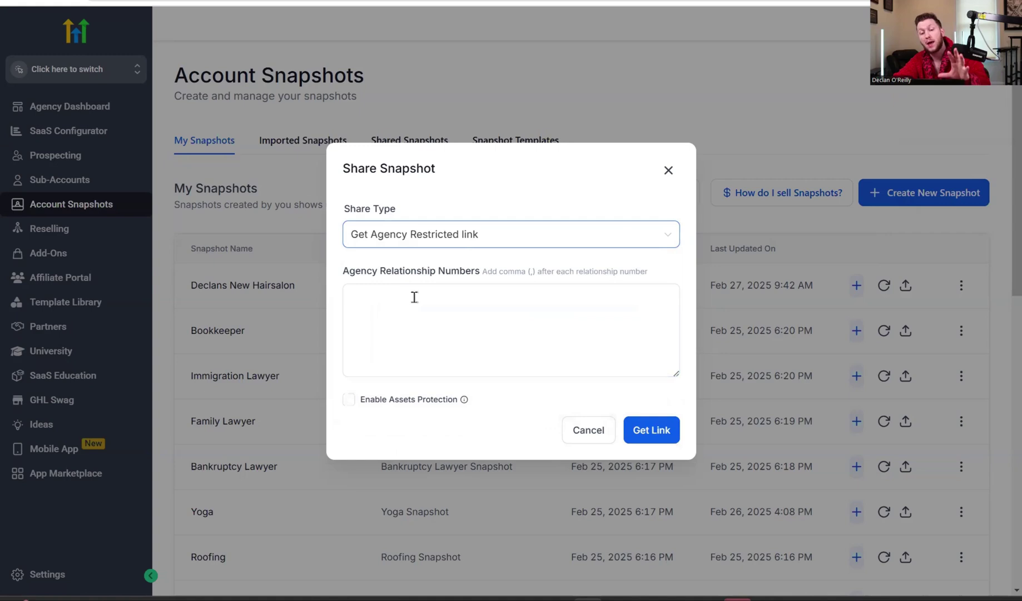
click(502, 301)
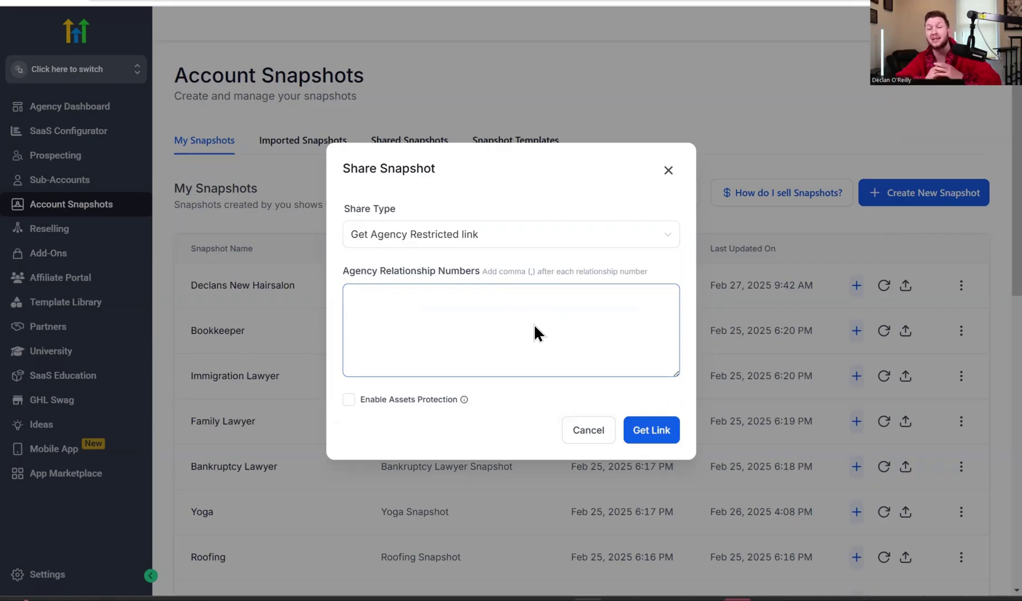
Check the sub-account and marketplace link types, then choose Get permanent link with Enable Assets Protection ticked.
click(482, 241)
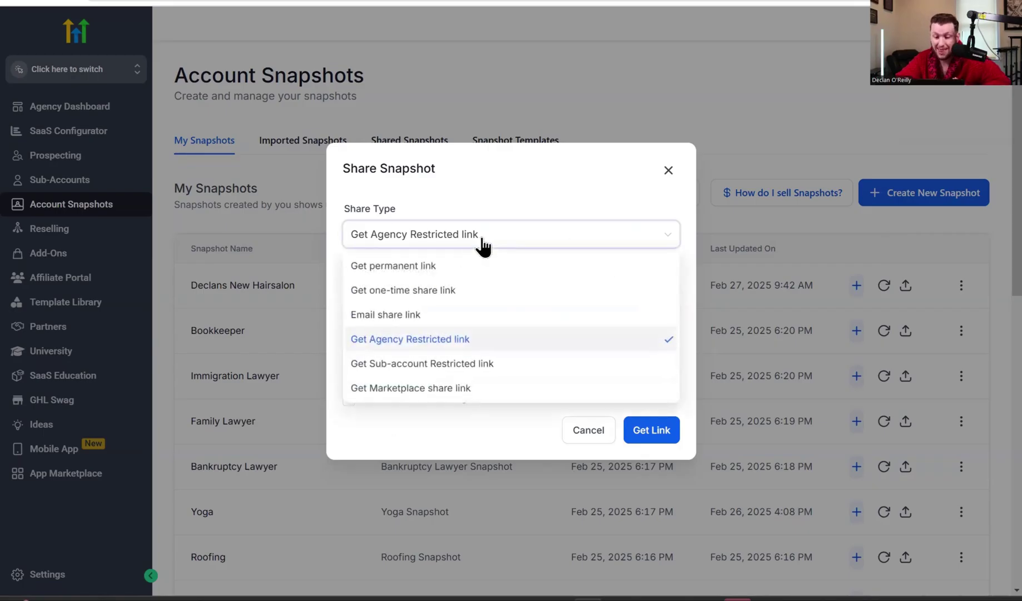
click(479, 364)
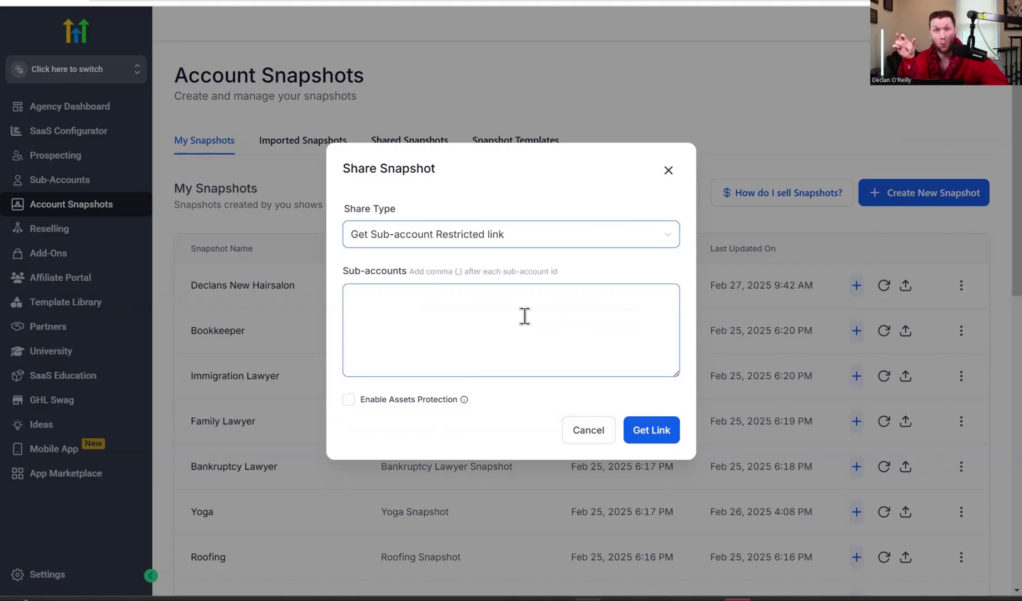
click(639, 233)
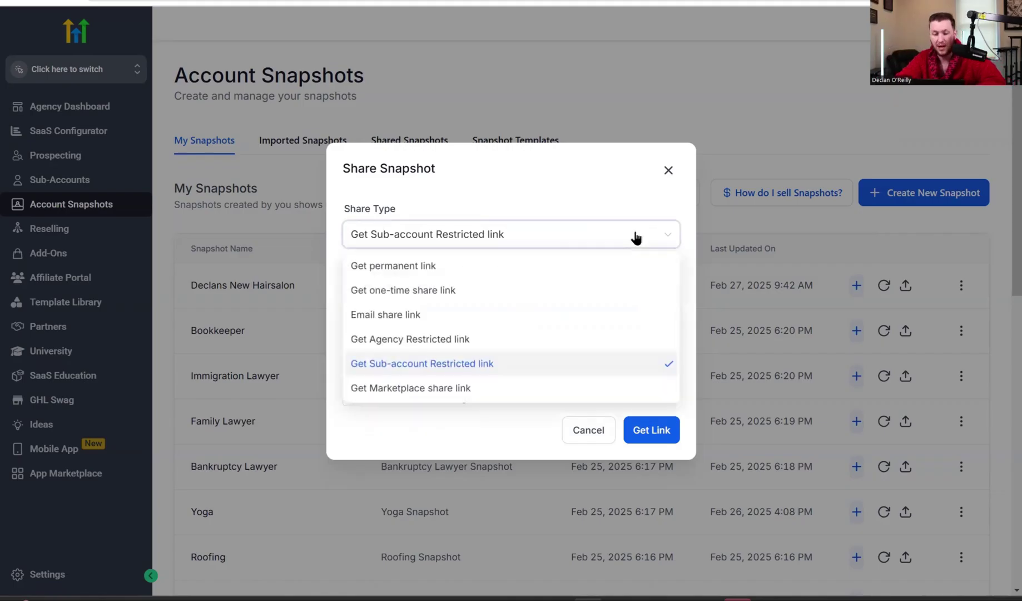
click(490, 389)
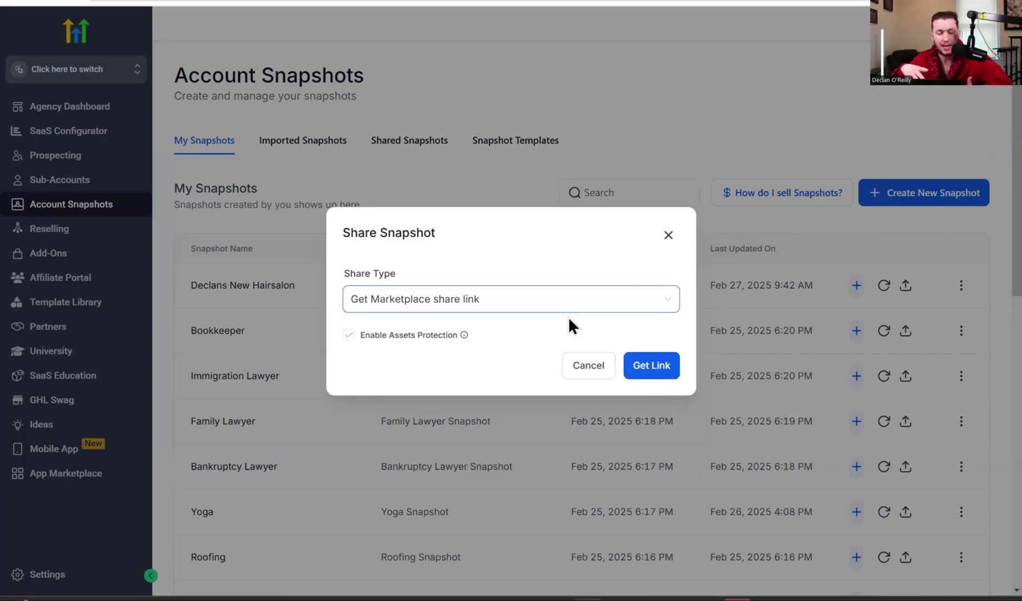
click(349, 334)
click(349, 334)
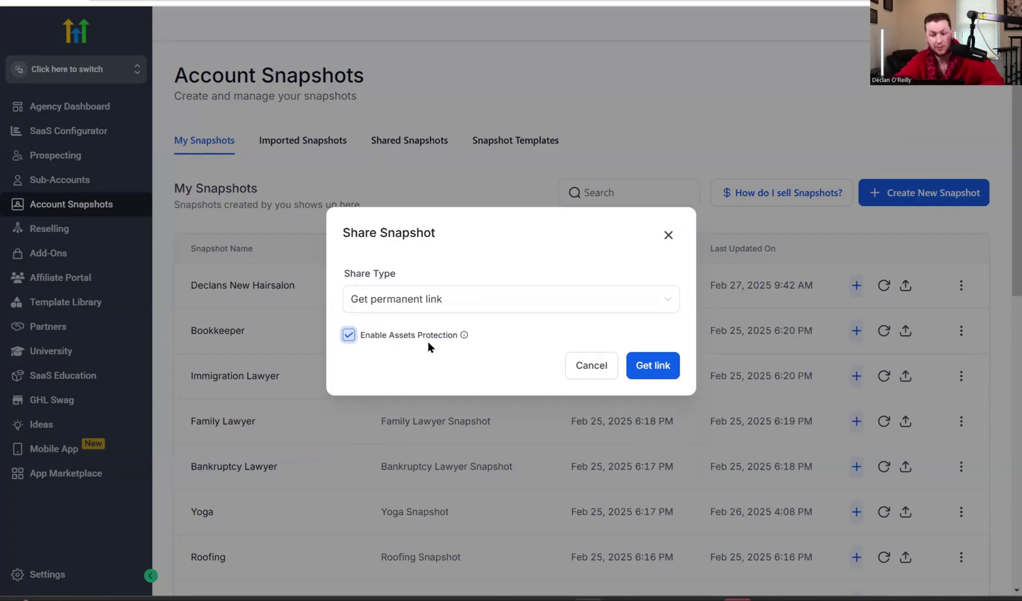
Generate the asset-protected permanent share link with Get permanent link kept as share type.
click(522, 310)
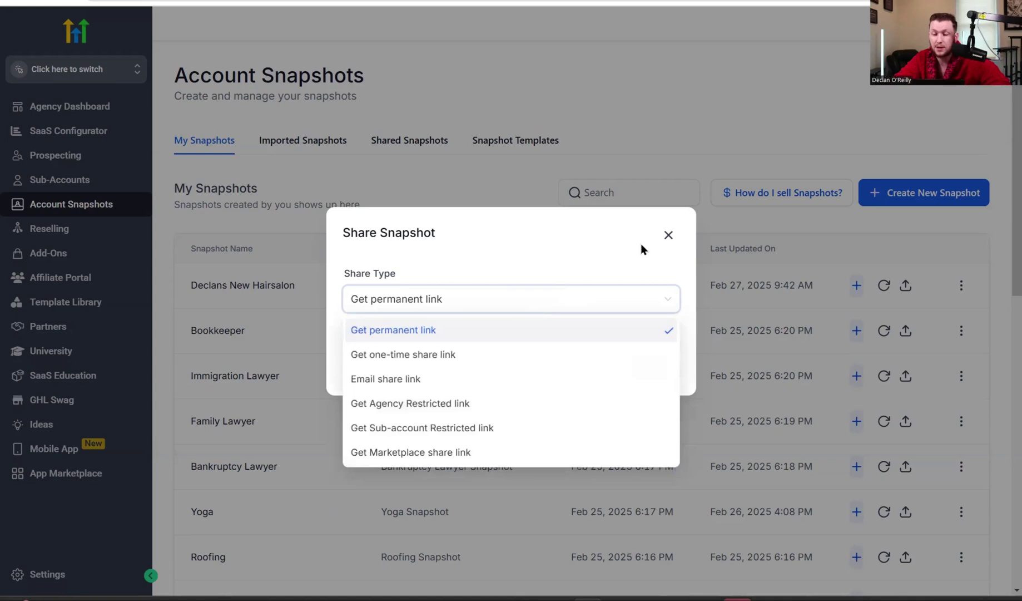
click(504, 334)
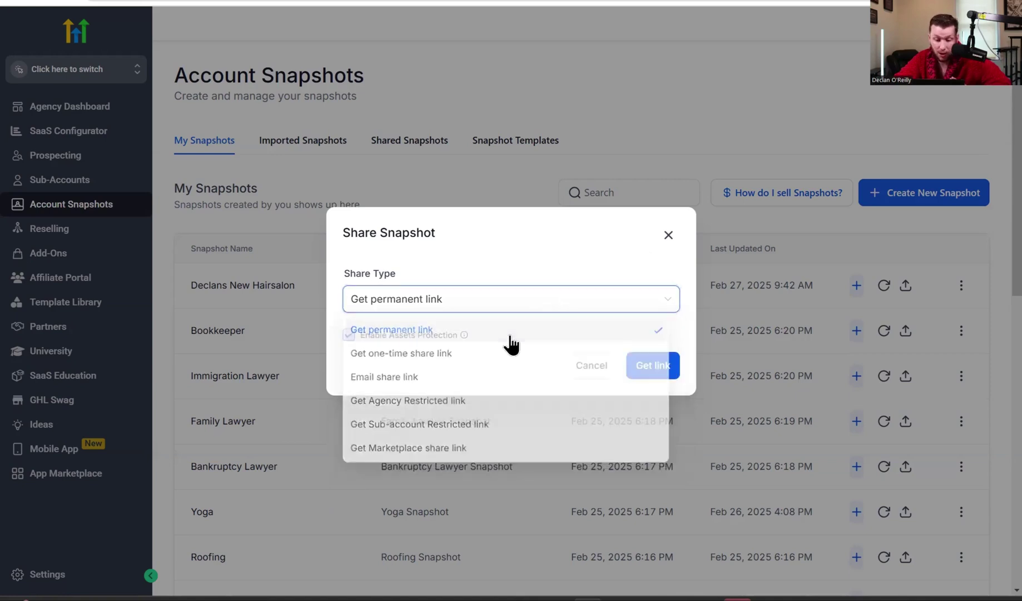
click(654, 366)
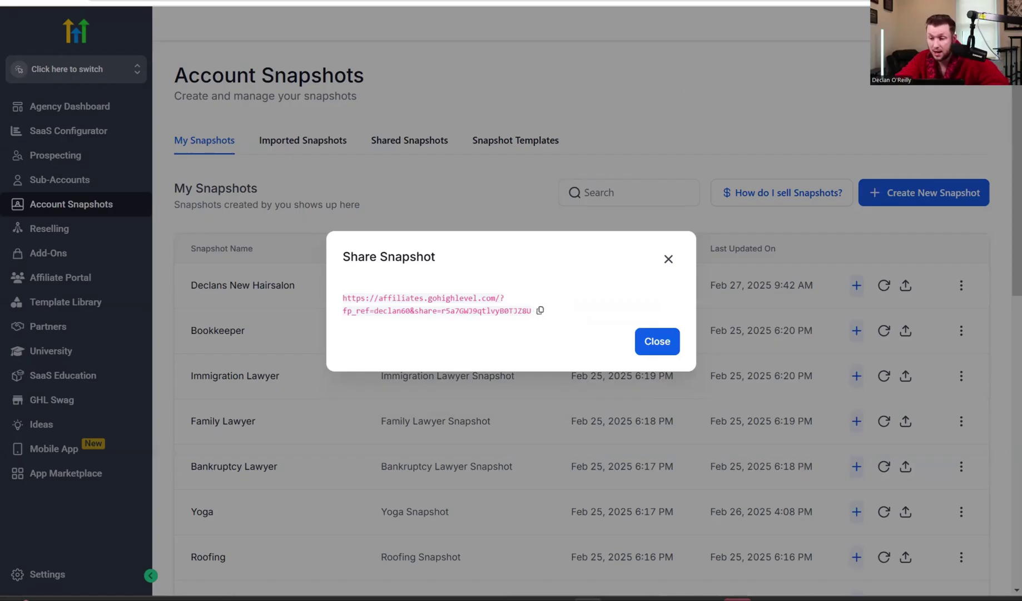
Paste the copied share link into a new browser tab and load it.
key(ctrl+t)
text(https://affiliates.gohighlevel.com/?fp_ref=declan60&share=r5a7GWJ9qtlvyB0TJZ8U)
key(Return)
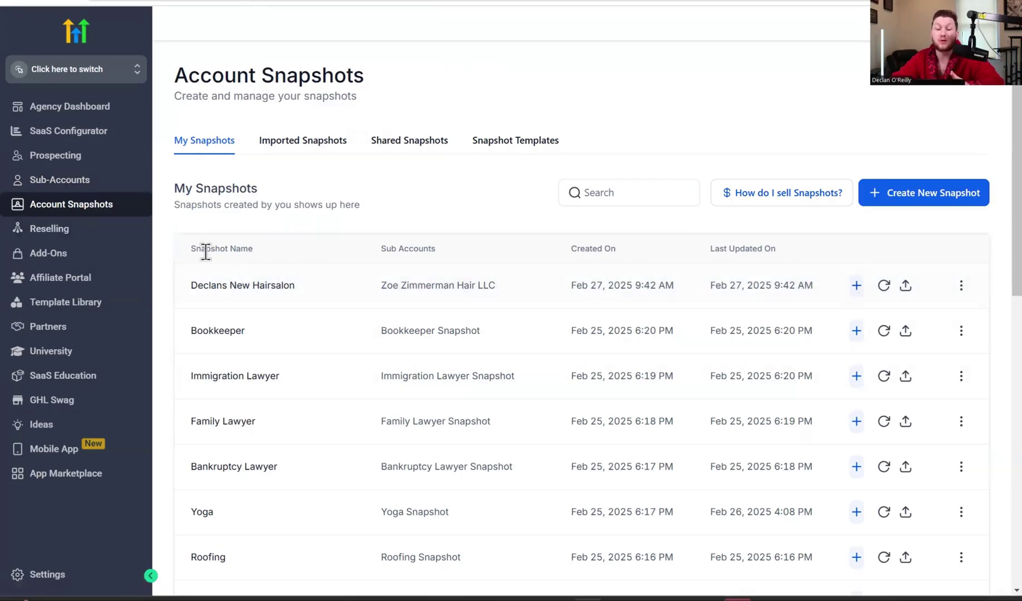
Open the test sub-account and choose Load Snapshot from its Actions menu.
click(91, 186)
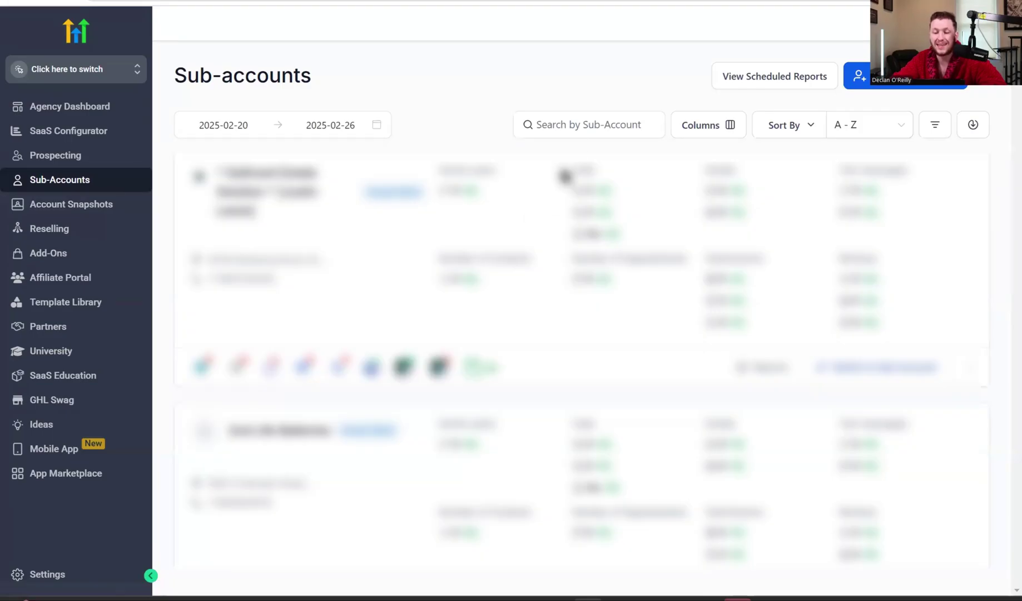
scroll(178, 372, down, 2)
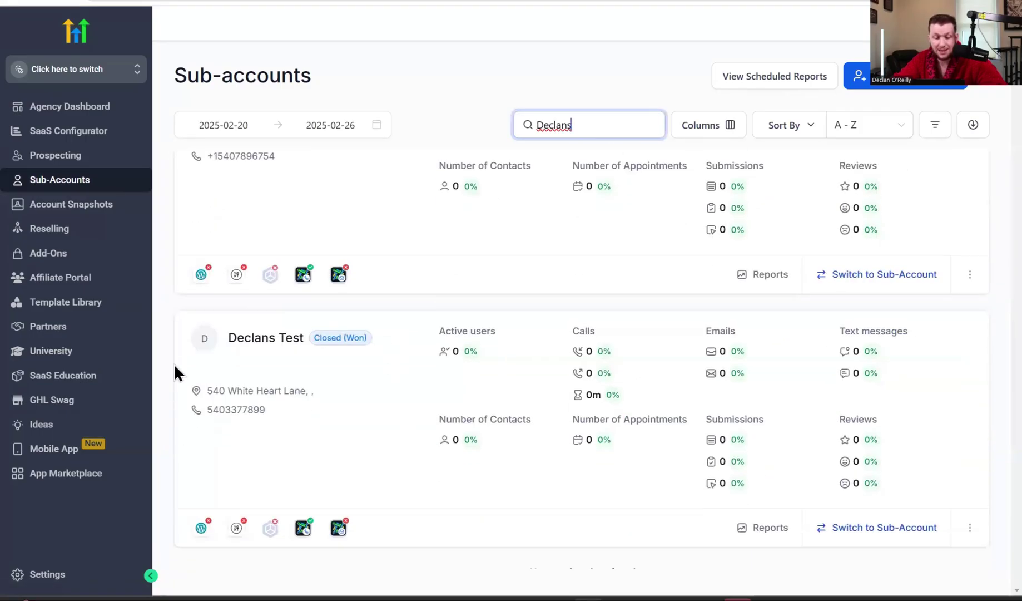
click(269, 345)
click(271, 338)
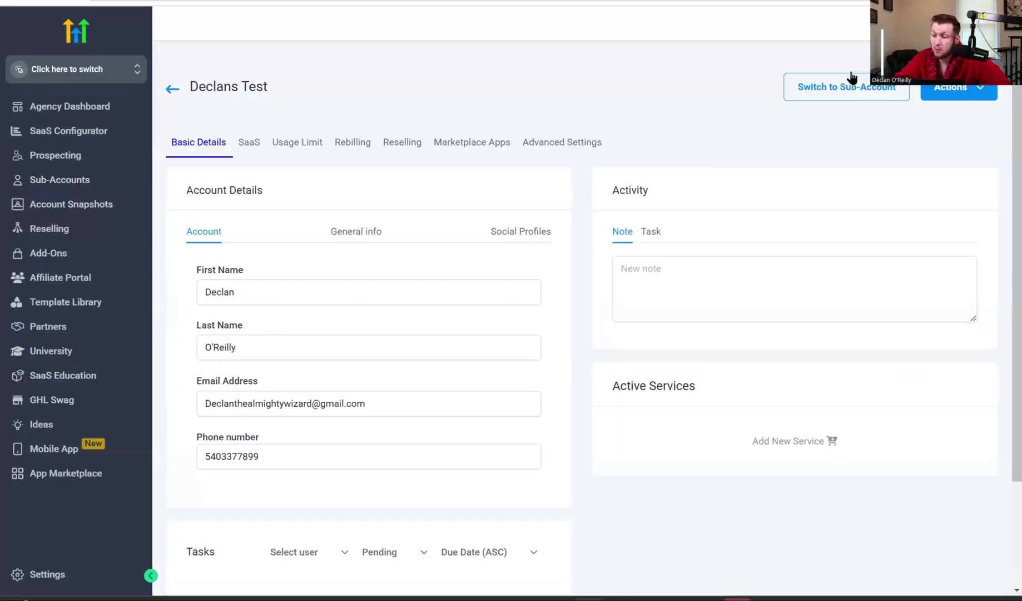
click(959, 88)
click(965, 118)
Pick the new hair salon snapshot, push all assets past conflicts, and start copying.
click(703, 224)
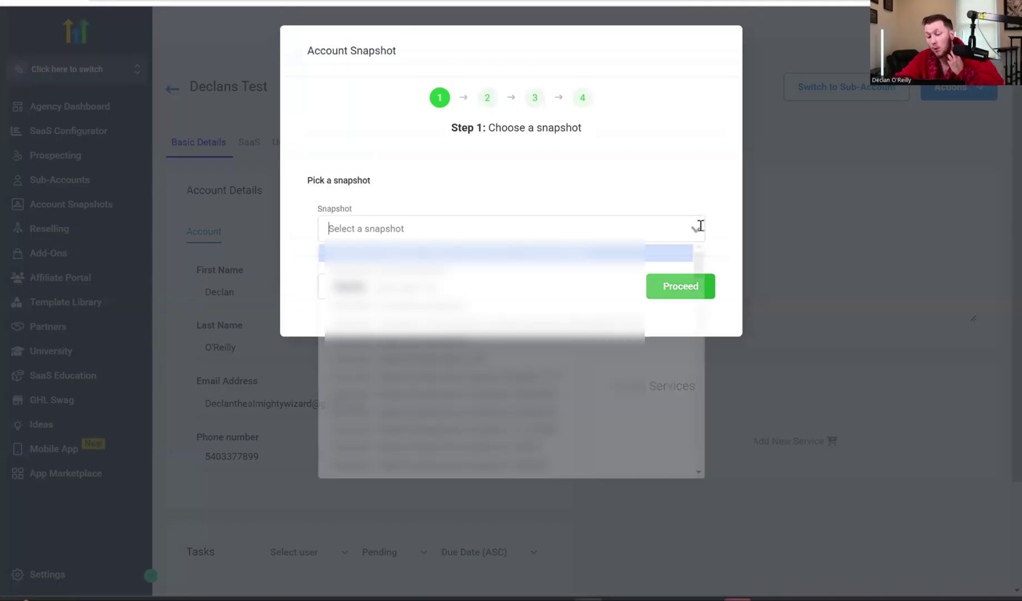
scroll(667, 274, down, 5)
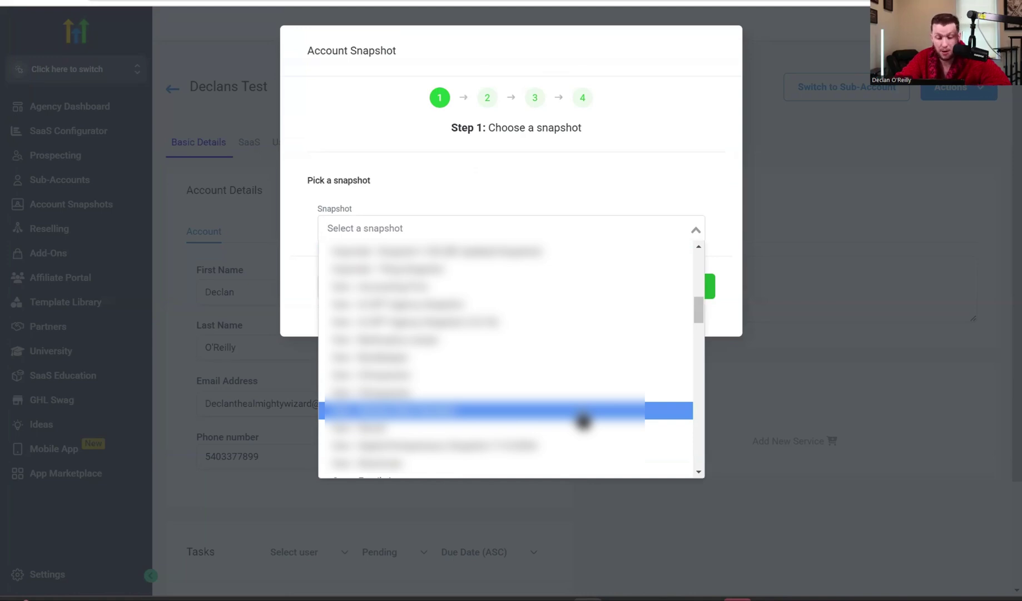
scroll(498, 392, down, 2)
scroll(495, 392, up, 2)
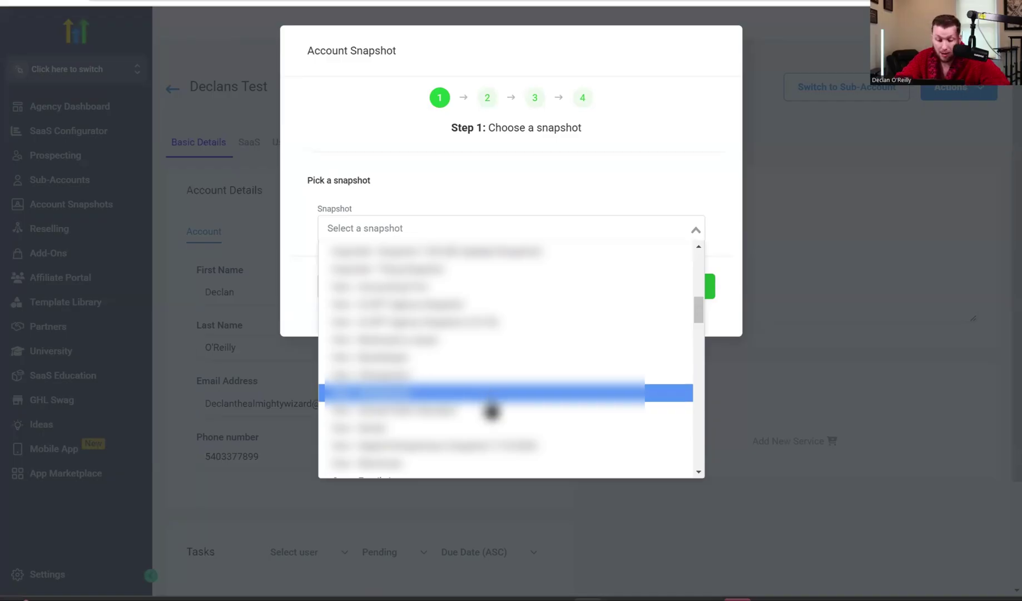
click(491, 427)
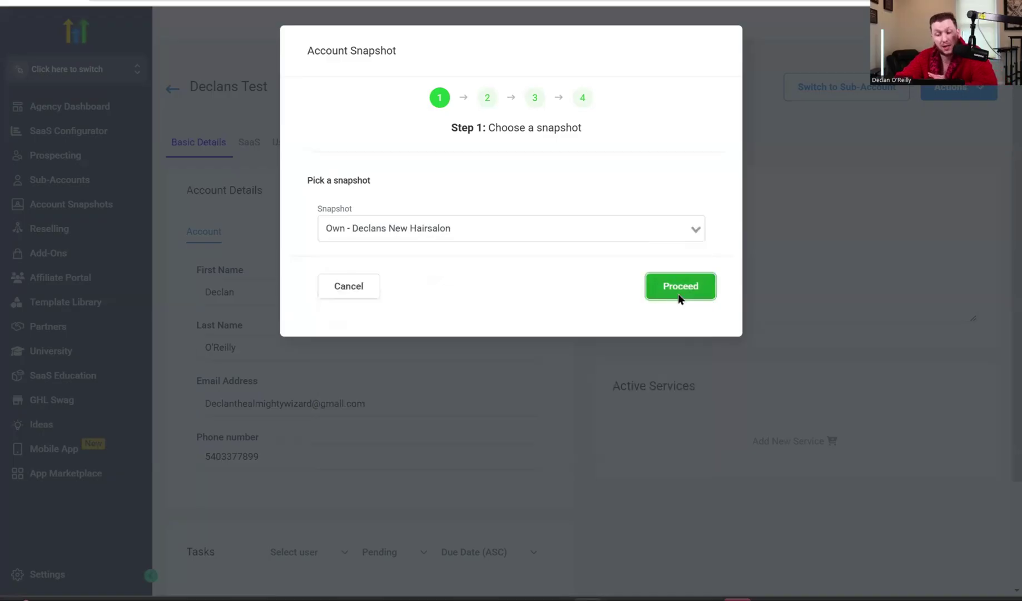
click(678, 293)
scroll(589, 303, down, 5)
scroll(610, 367, up, 5)
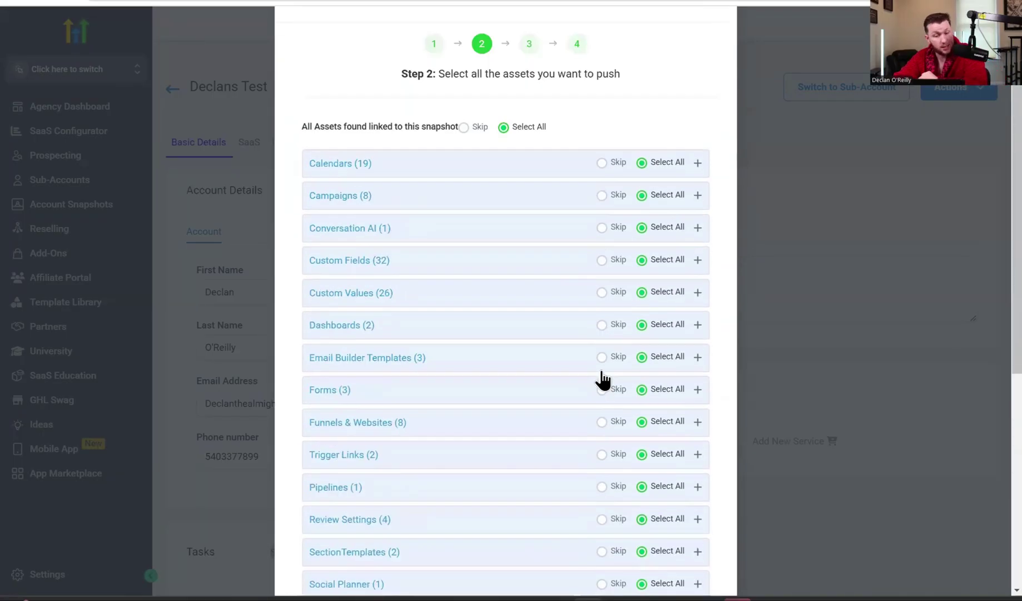
scroll(606, 401, down, 5)
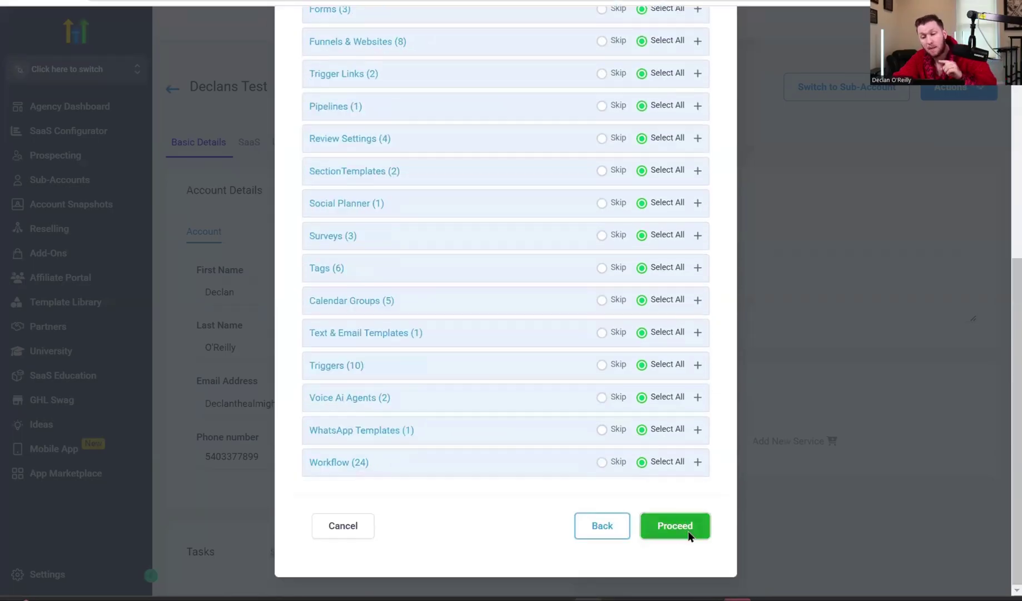
click(686, 528)
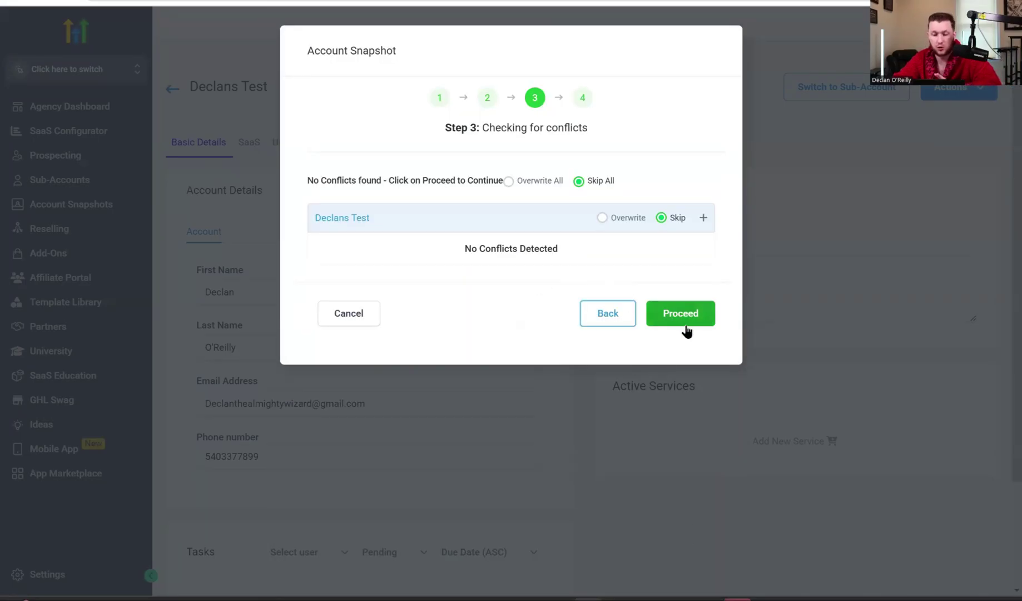
click(680, 320)
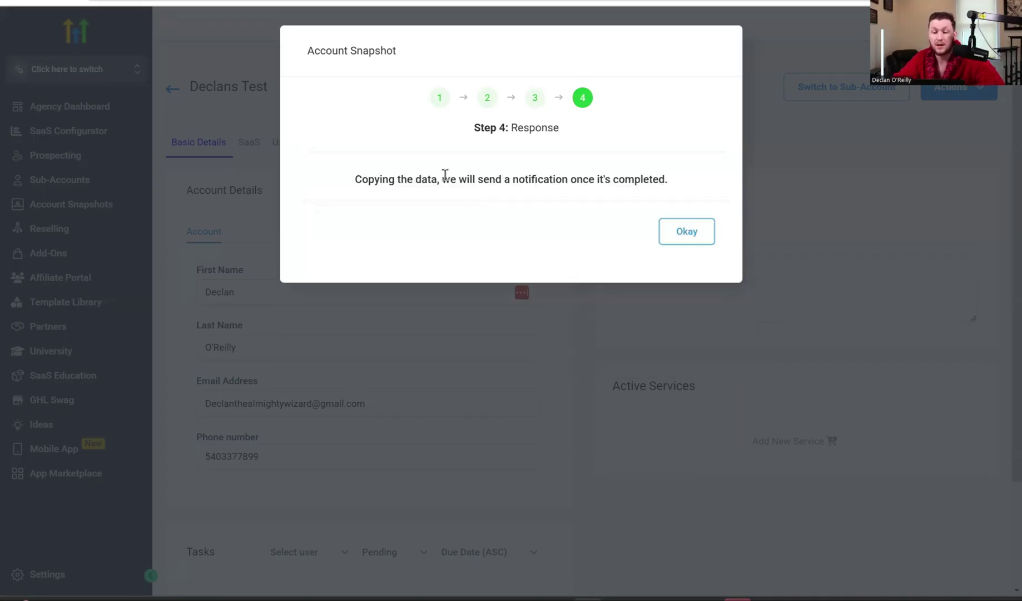
click(678, 240)
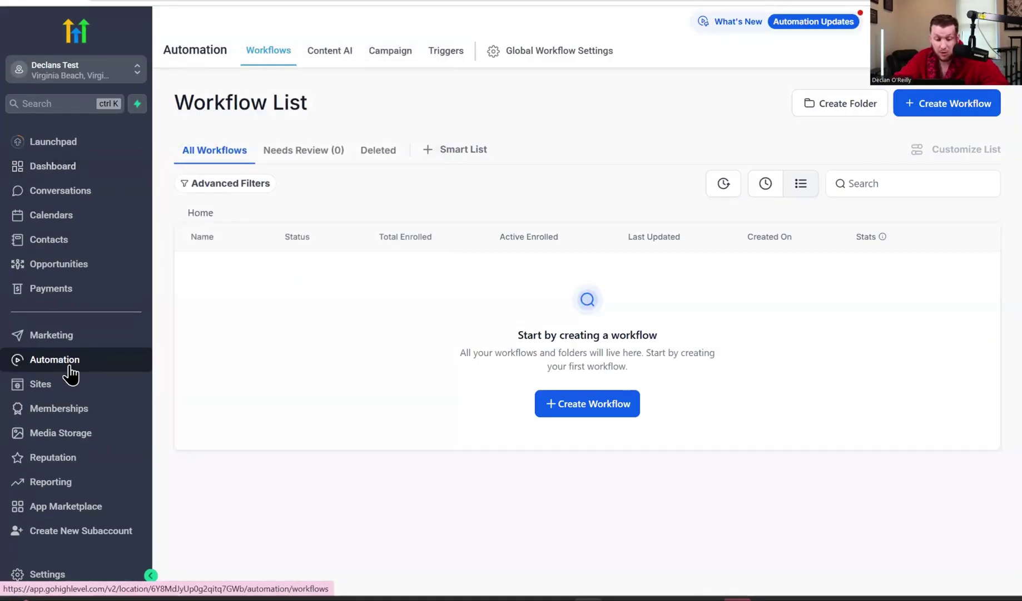
Open the imported hair salon website's pages under Sites > Websites.
click(69, 390)
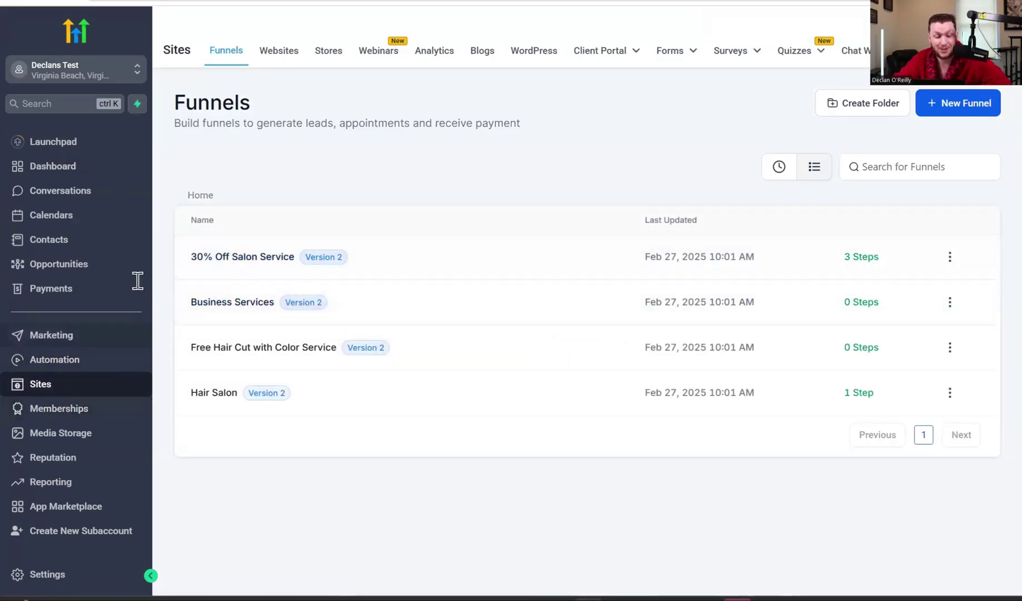
click(272, 56)
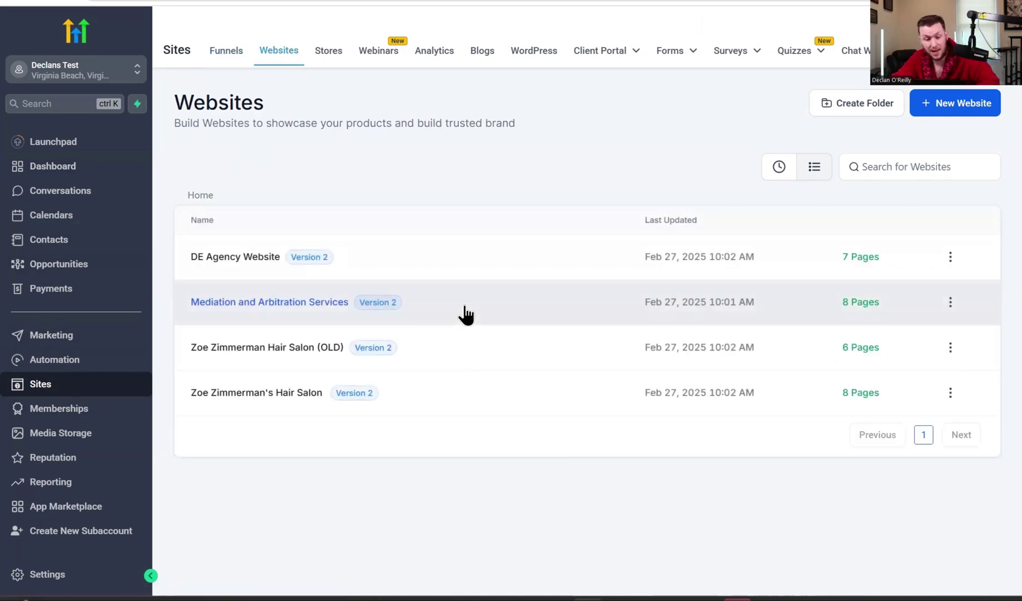
click(280, 393)
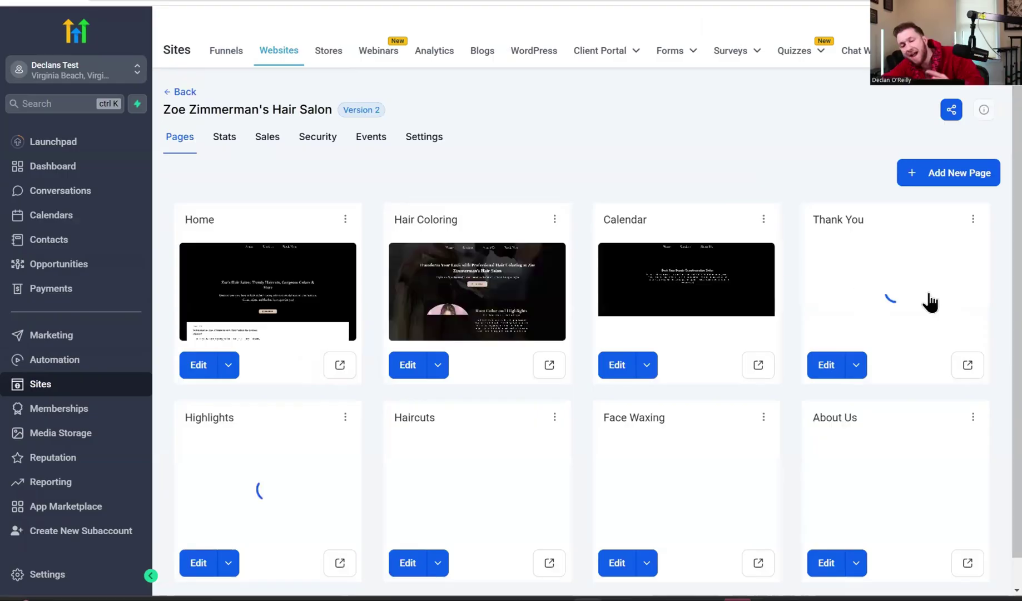
View the imported draft workflows, like Create Contact, in Automation > Workflows.
click(91, 367)
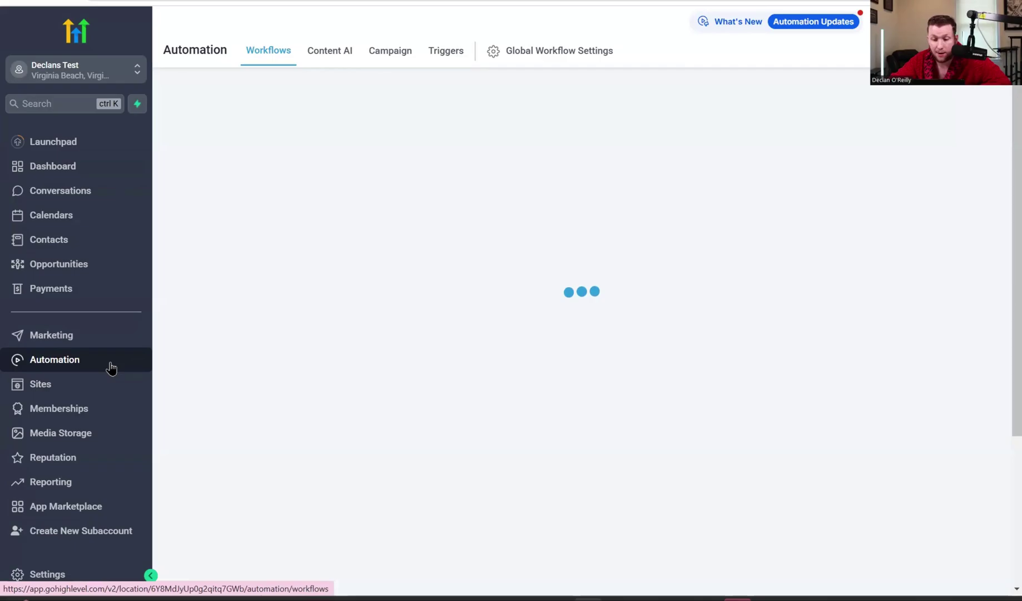
scroll(613, 404, down, 5)
scroll(612, 405, up, 5)
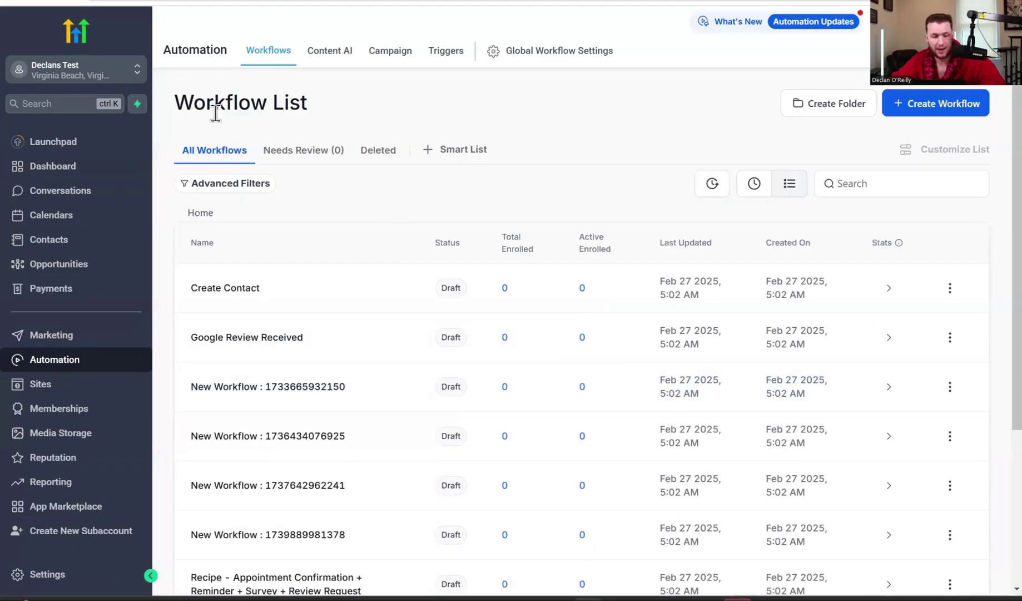